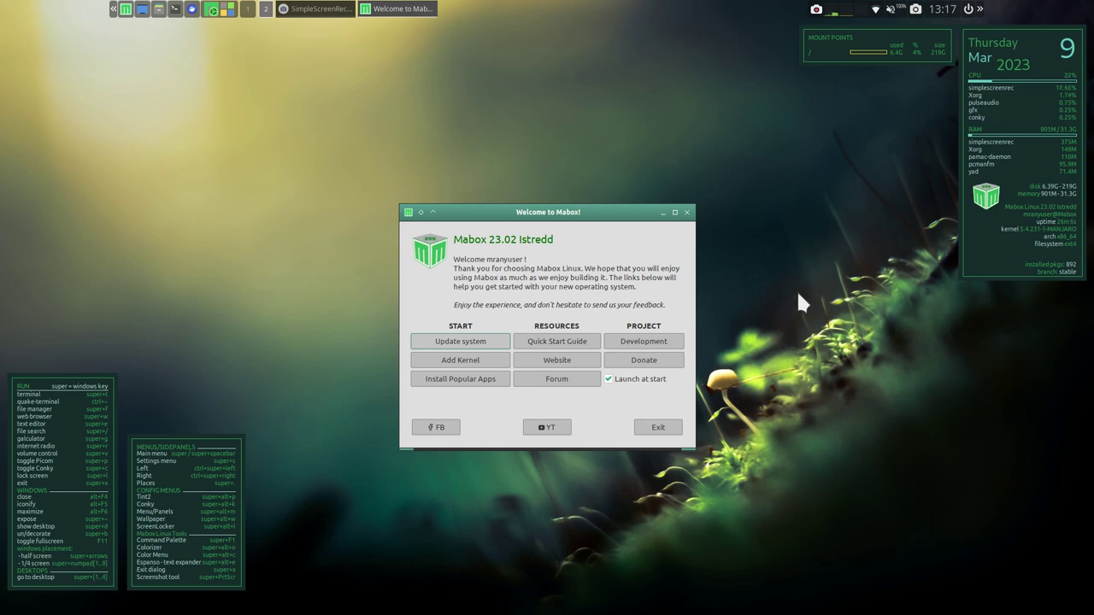
# - Open Firefox on the DistroWatch bookmark, zoom in, and scroll down toward the Mabox Linux entry
pyautogui.click(194, 11)
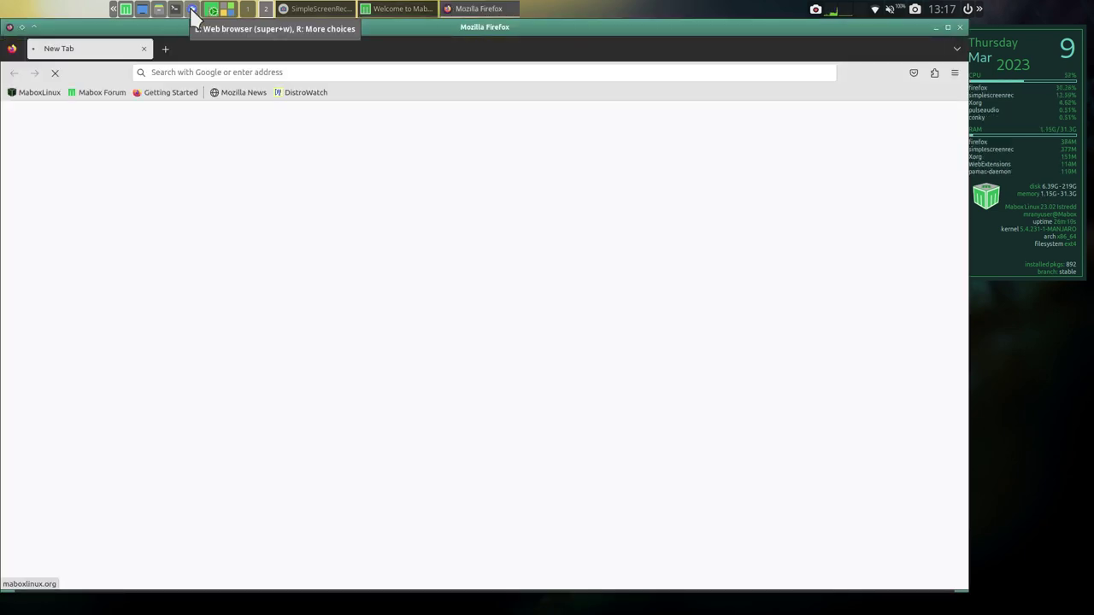
pyautogui.click(301, 99)
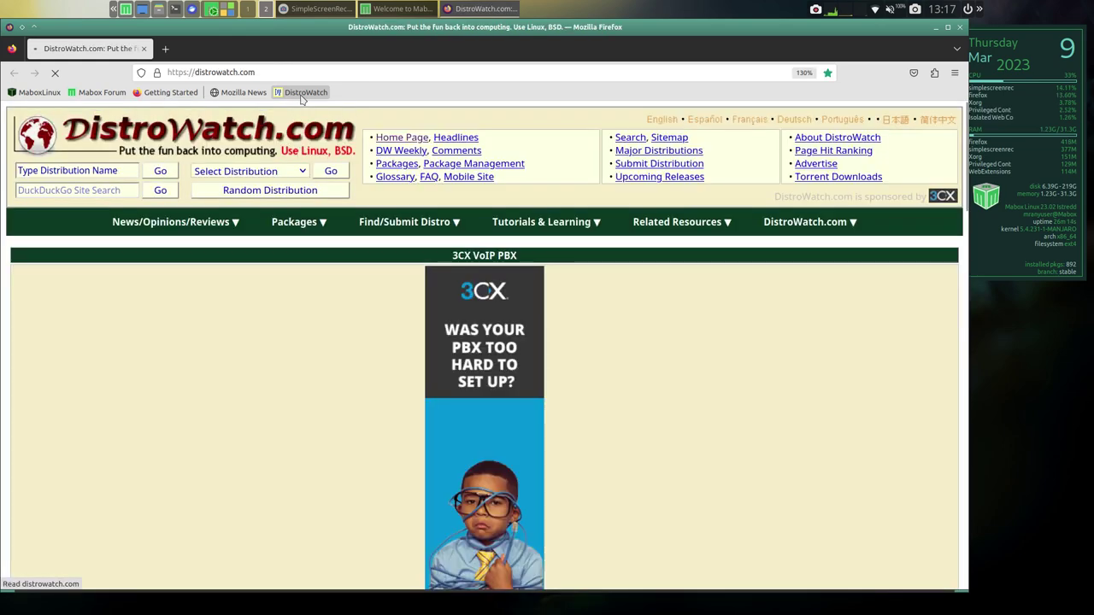
pyautogui.hotkey('ctrl', '+')
pyautogui.hotkey('ctrl', '+')
pyautogui.hotkey('ctrl', '+')
pyautogui.scroll(-5, 535, 246)
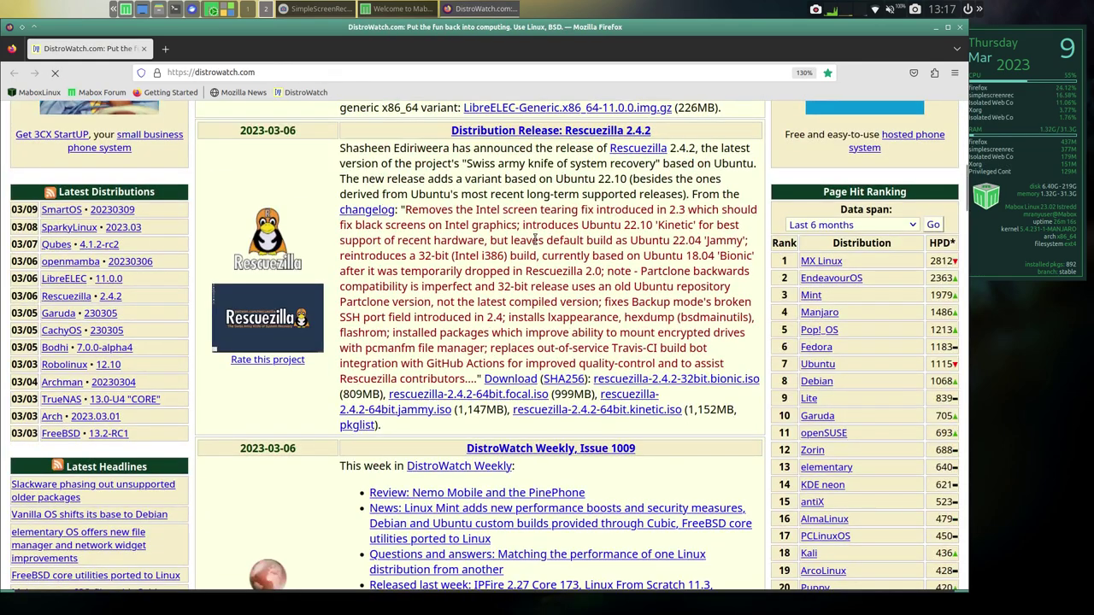
pyautogui.scroll(5, 535, 247)
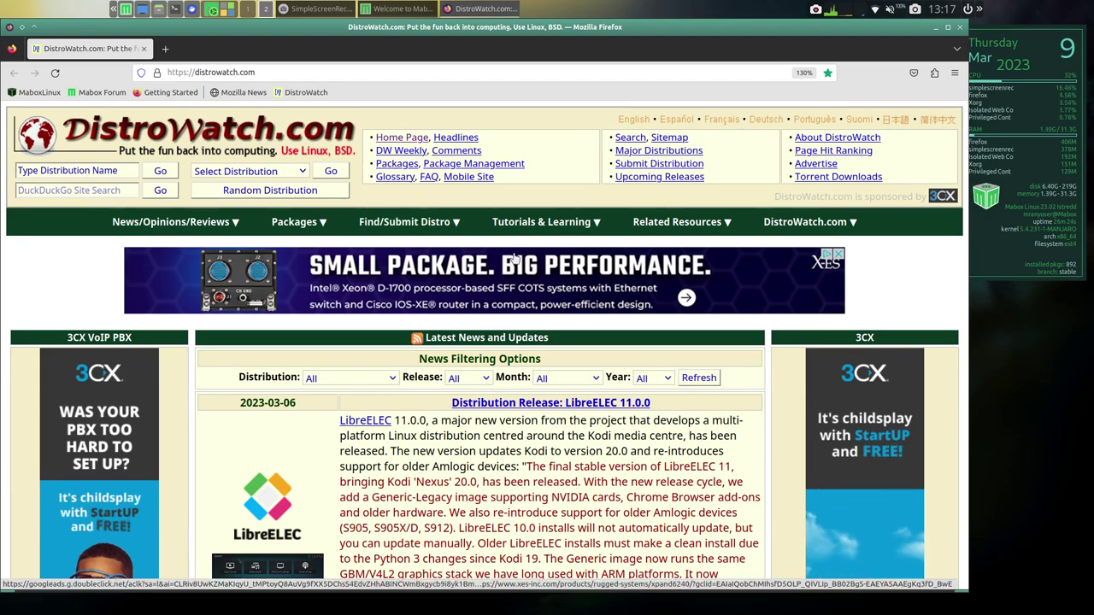
pyautogui.scroll(-2, 554, 248)
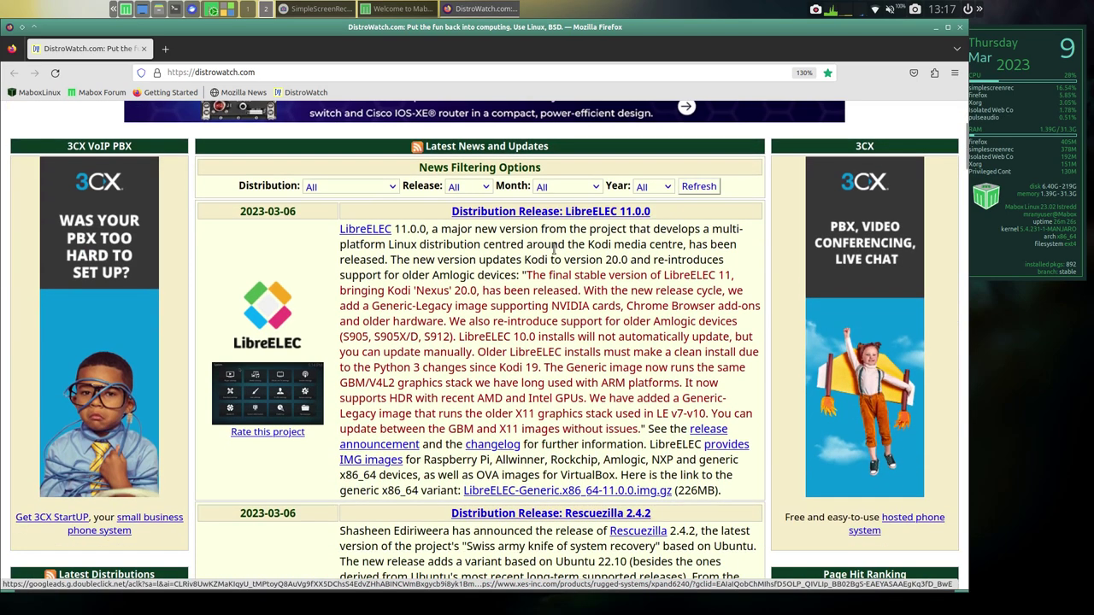
pyautogui.scroll(-9, 553, 248)
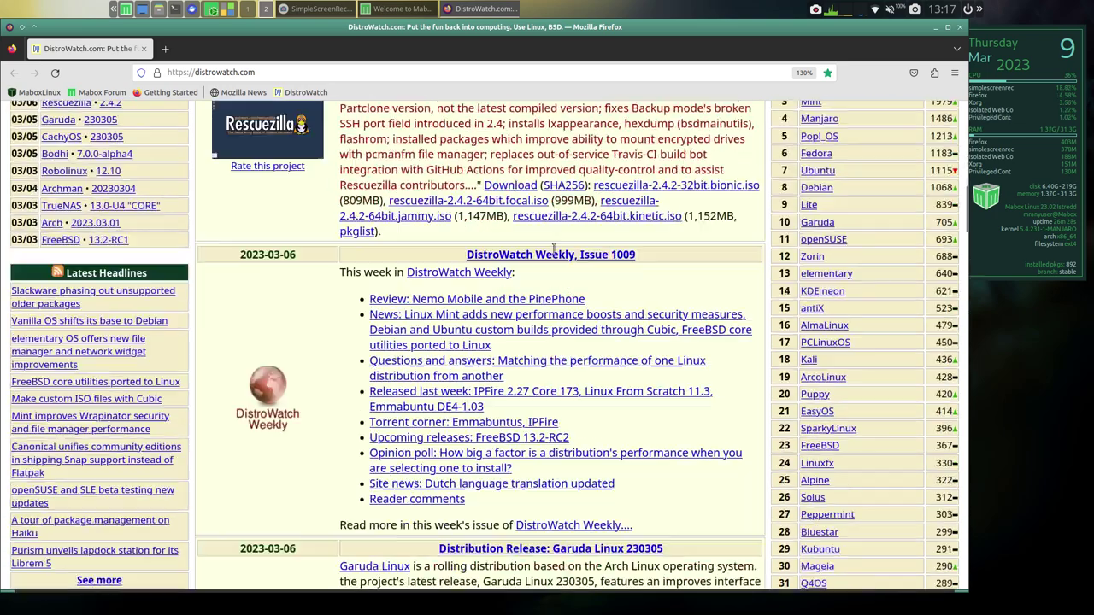
pyautogui.scroll(-2, 554, 253)
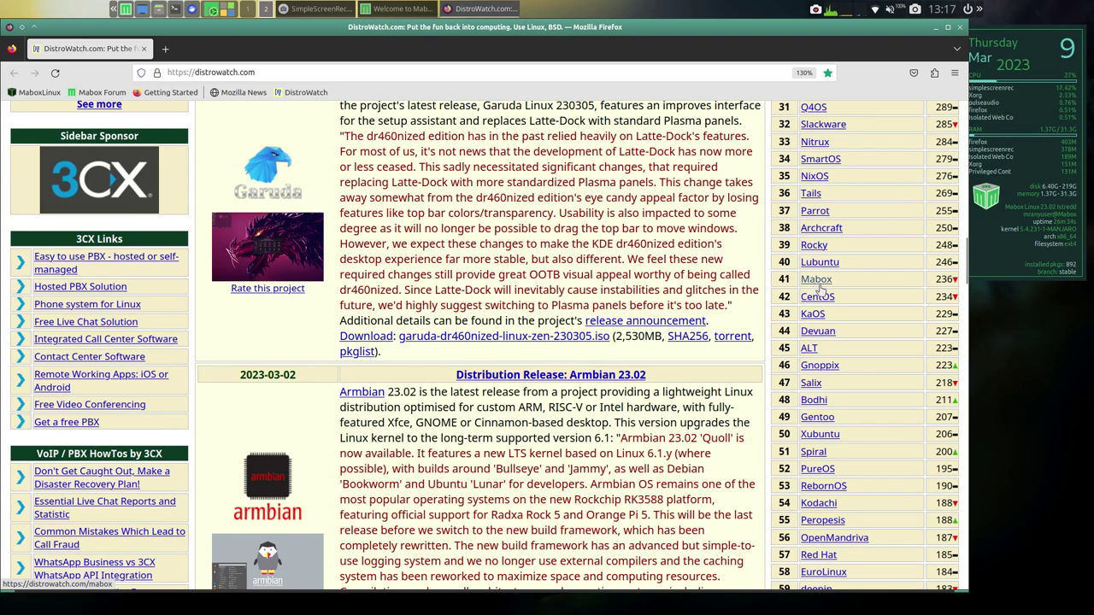
pyautogui.keyDown('ctrl'); pyautogui.scroll(-4, 801, 314); pyautogui.keyUp('ctrl')
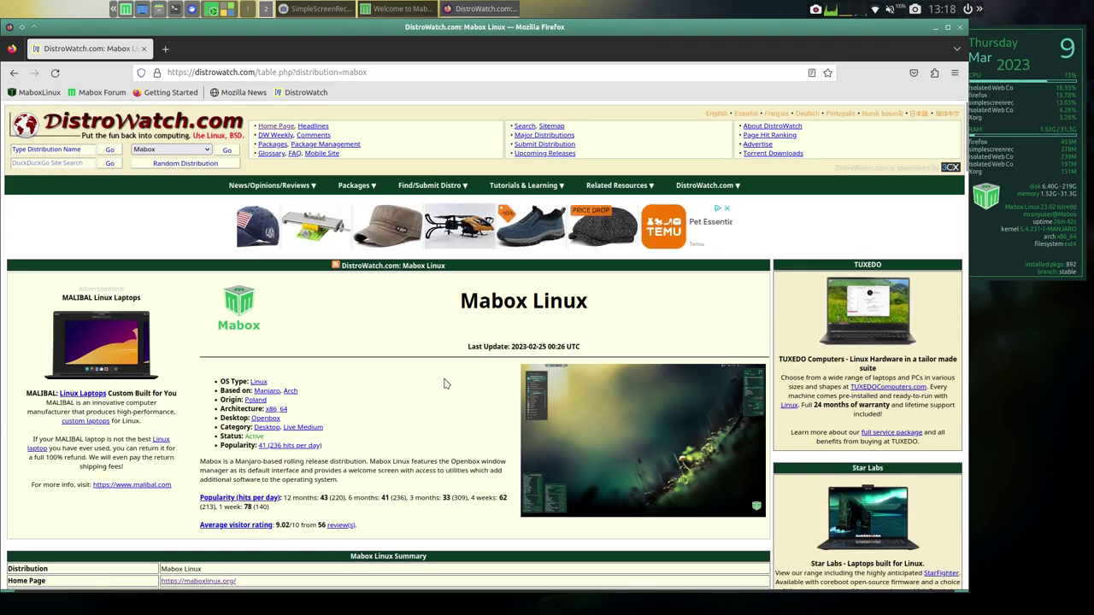
# - Read the Mabox Linux page zoomed out slightly, highlighting its description's opening words, and move the window down
pyautogui.scroll(4, 444, 384)
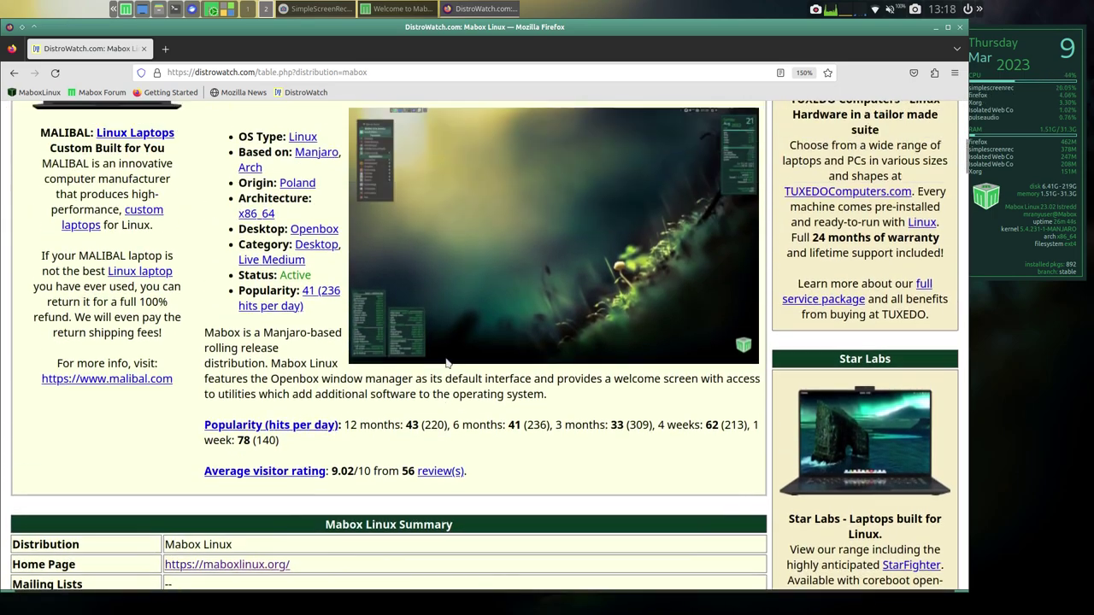
pyautogui.scroll(1, 446, 364)
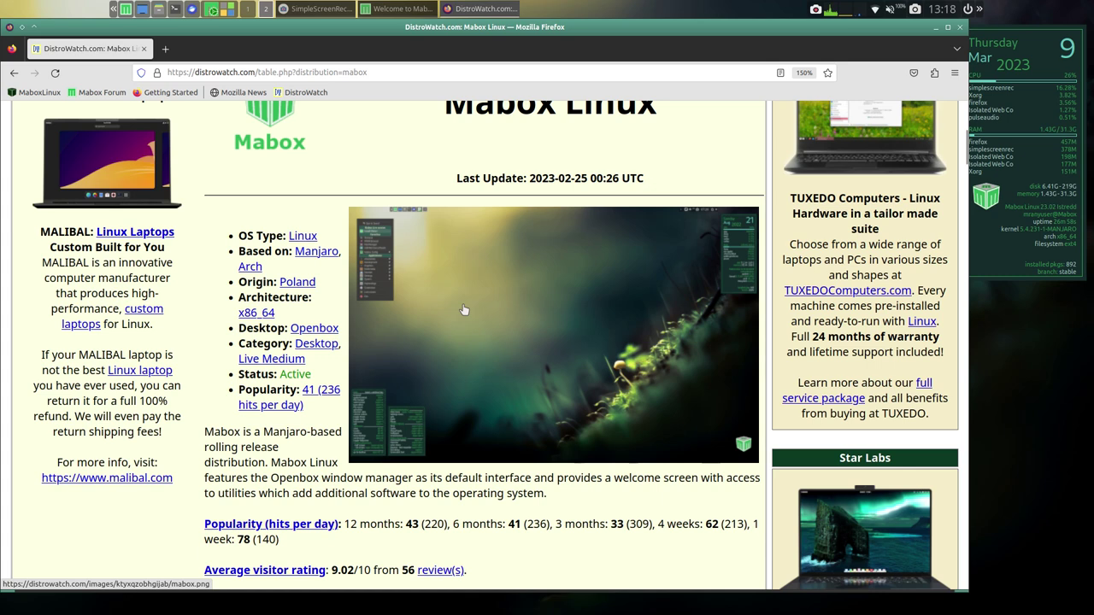
pyautogui.scroll(-3, 453, 327)
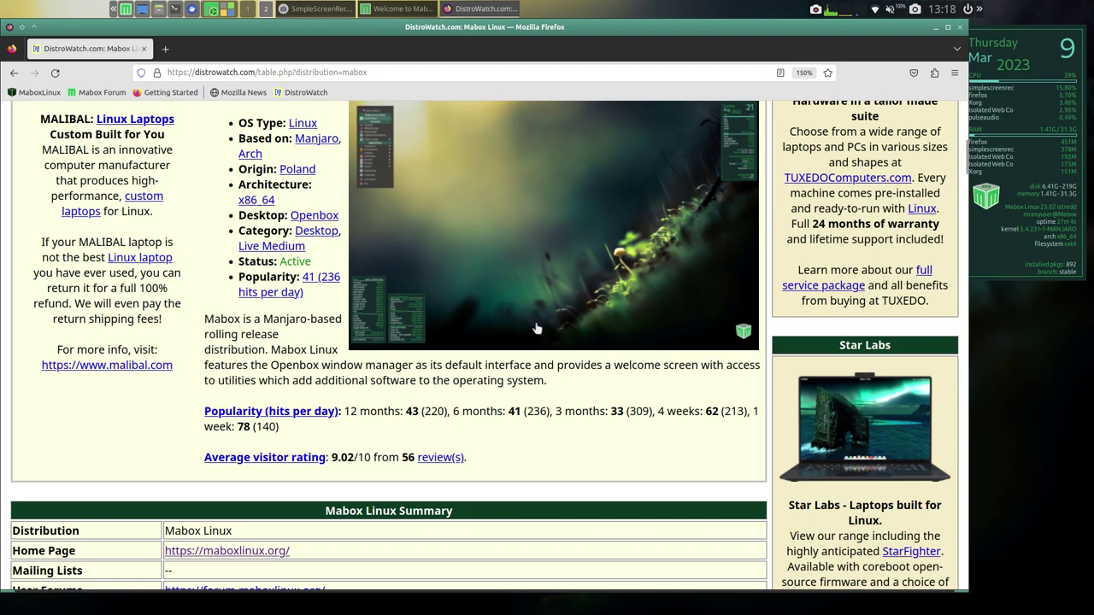
pyautogui.hotkey('ctrl', '-')
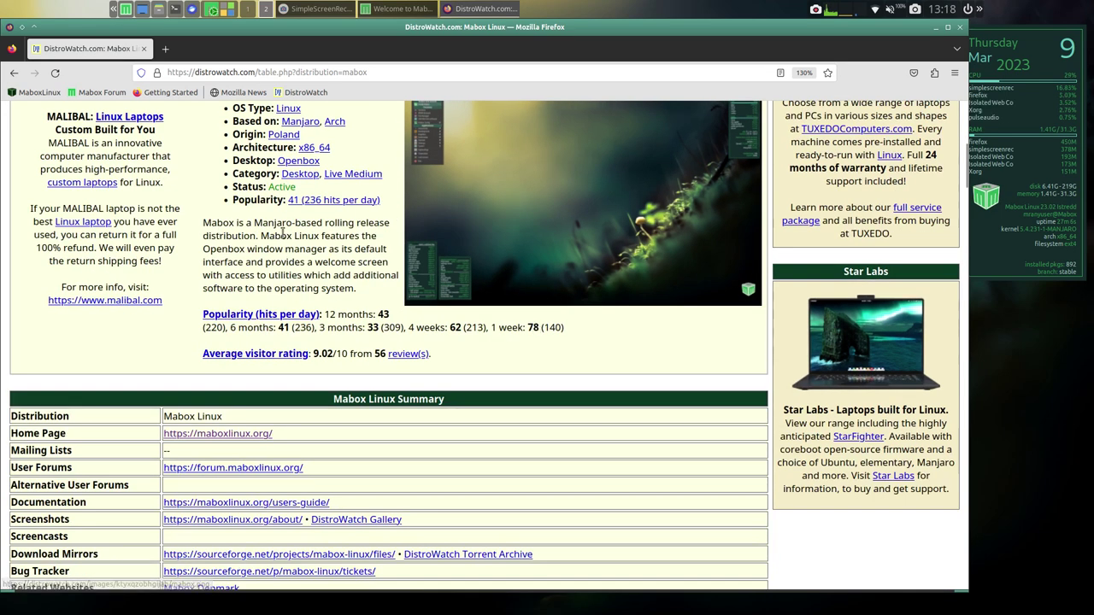
pyautogui.scroll(2, 250, 258)
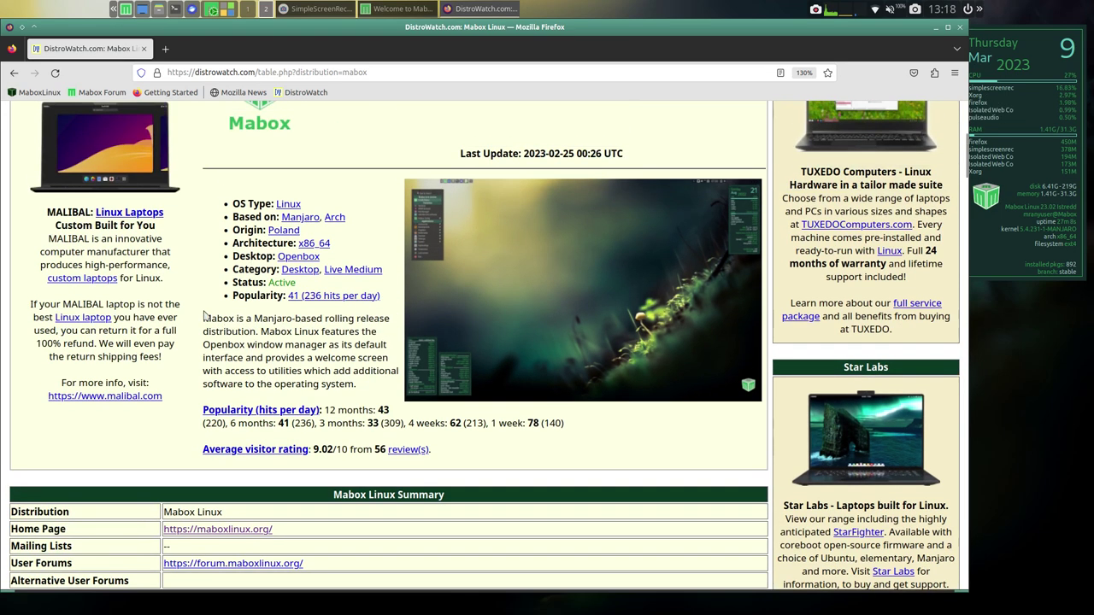
pyautogui.moveTo(206, 321); pyautogui.dragTo(328, 319)
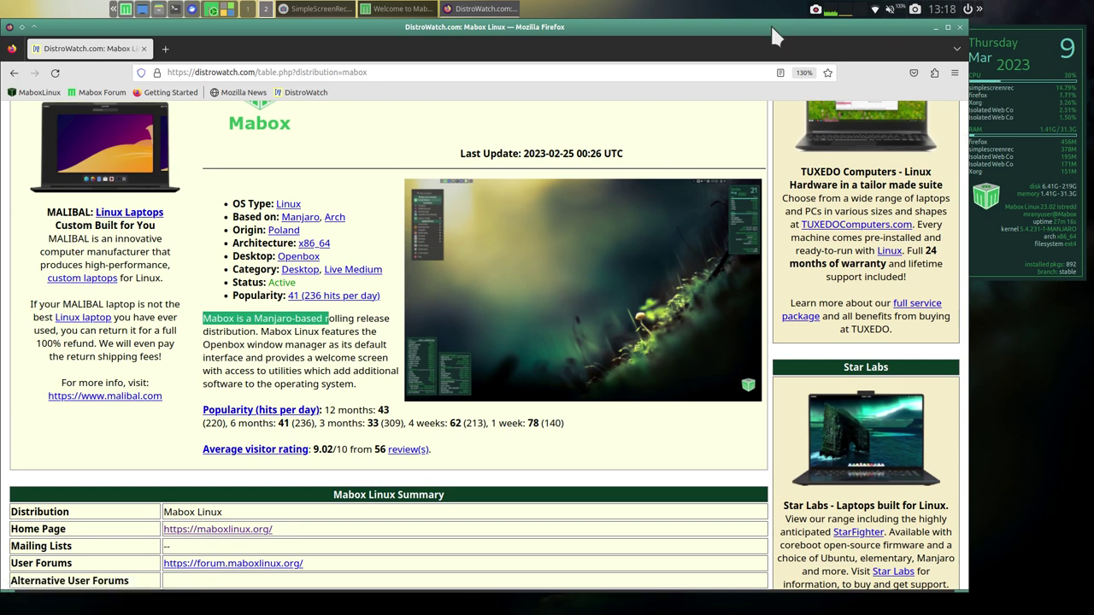
pyautogui.moveTo(766, 24); pyautogui.dragTo(626, 56)
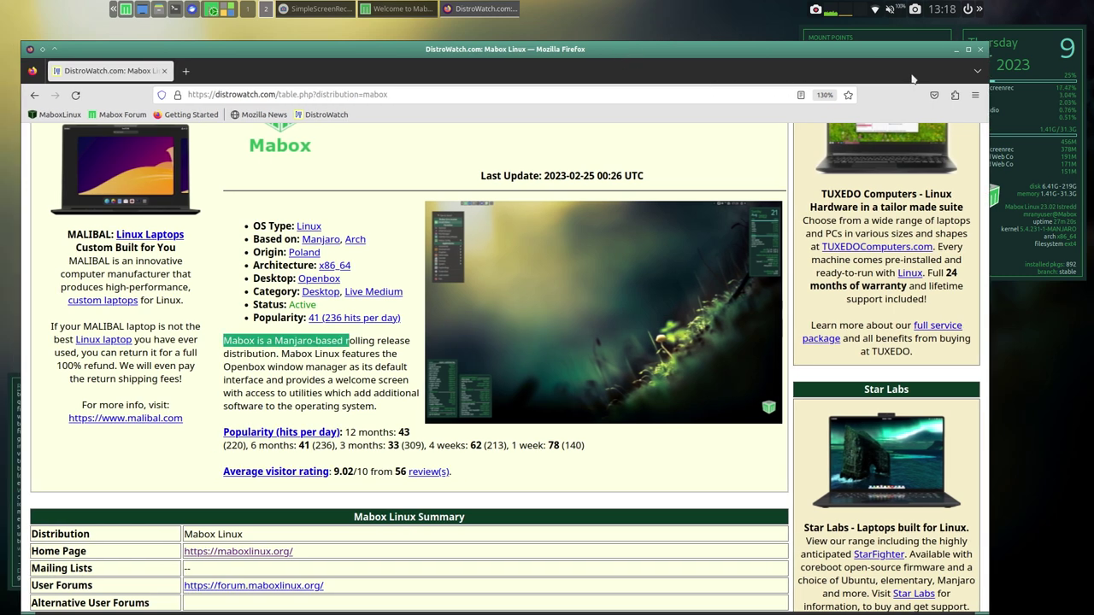
# - Close Firefox and the Welcome dialog, browse the quick navigation side menu, then open the main menu
pyautogui.click(979, 49)
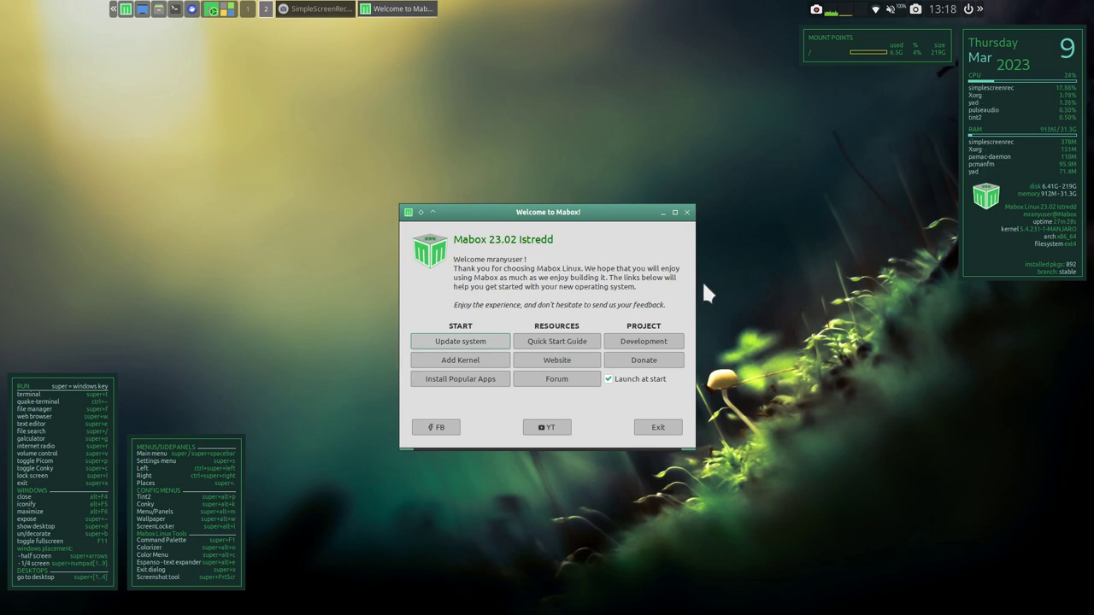
pyautogui.click(687, 212)
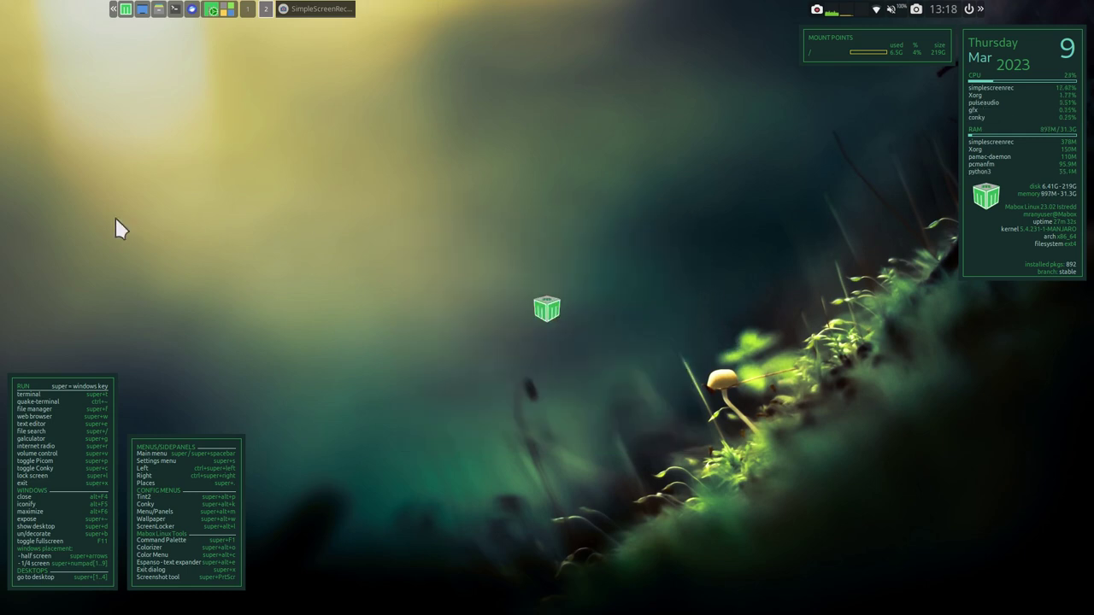
pyautogui.click(115, 15)
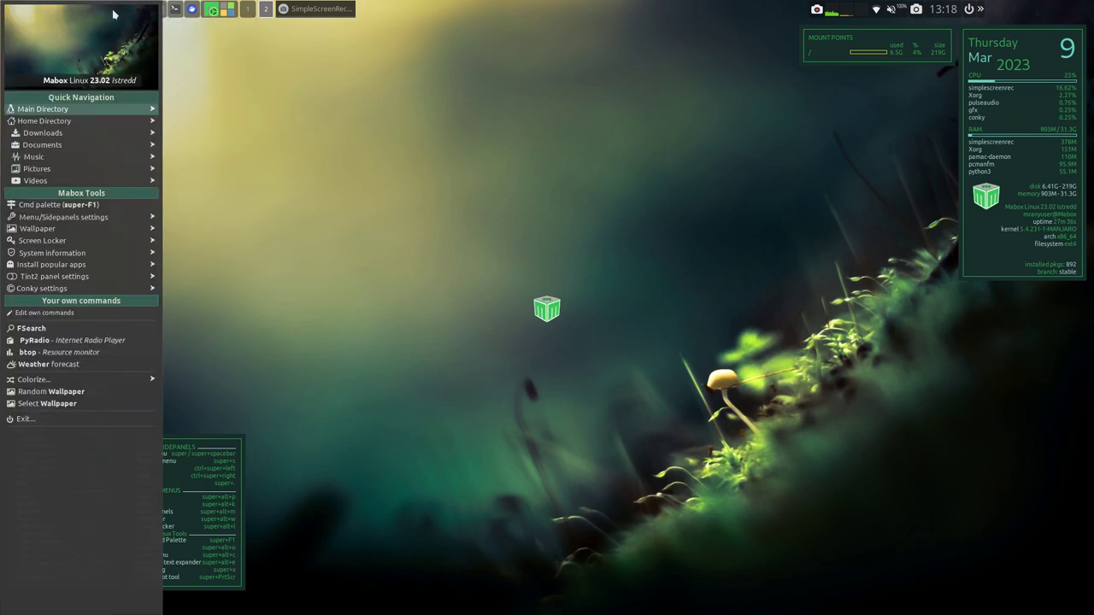
pyautogui.moveTo(100, 114)
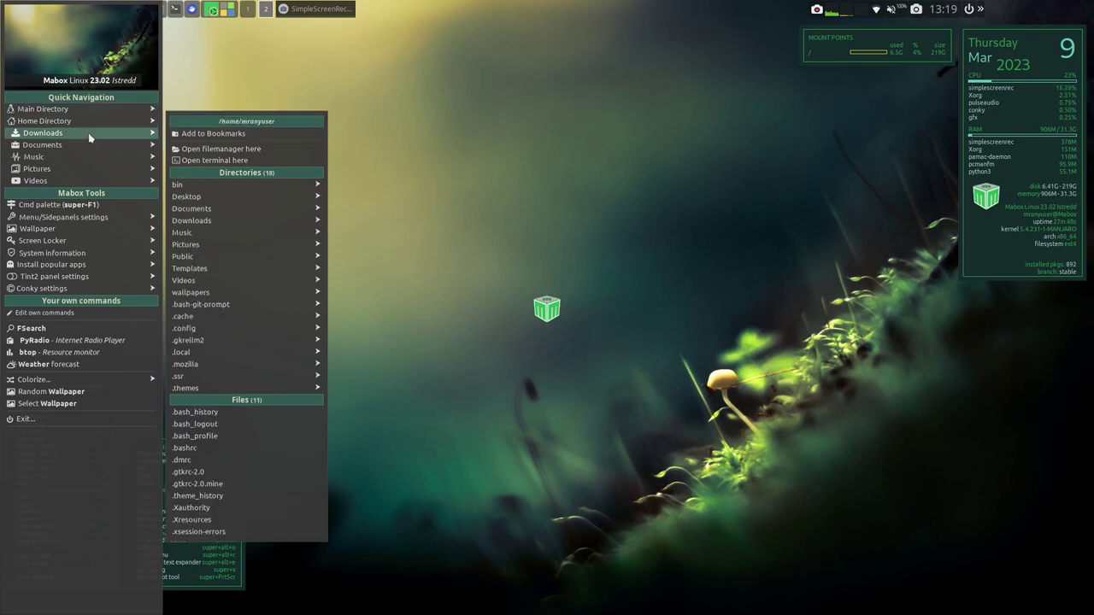
pyautogui.moveTo(72, 171)
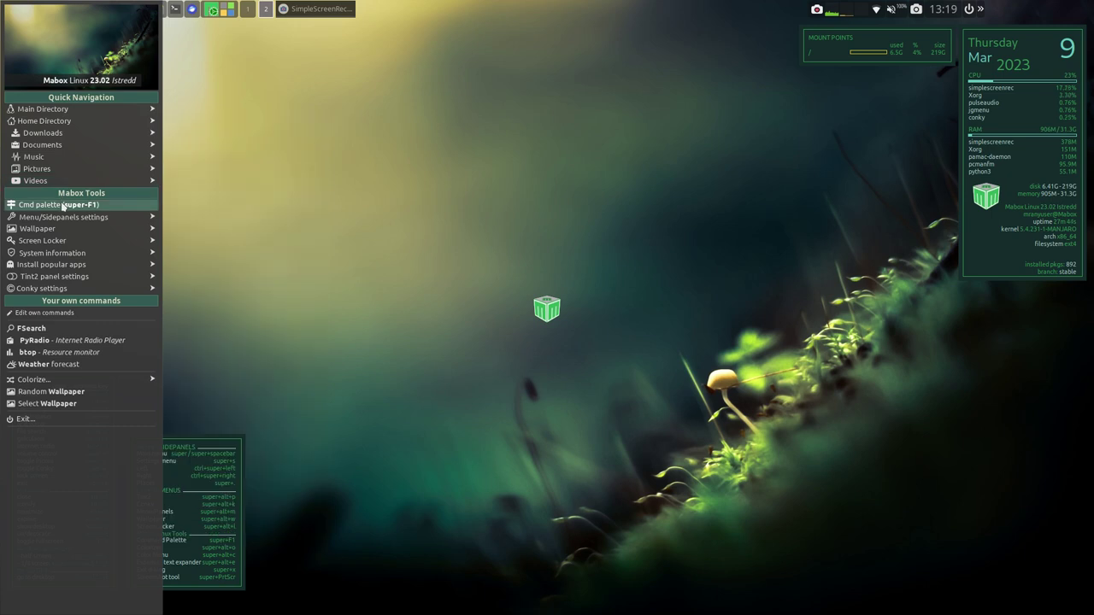
pyautogui.moveTo(89, 230)
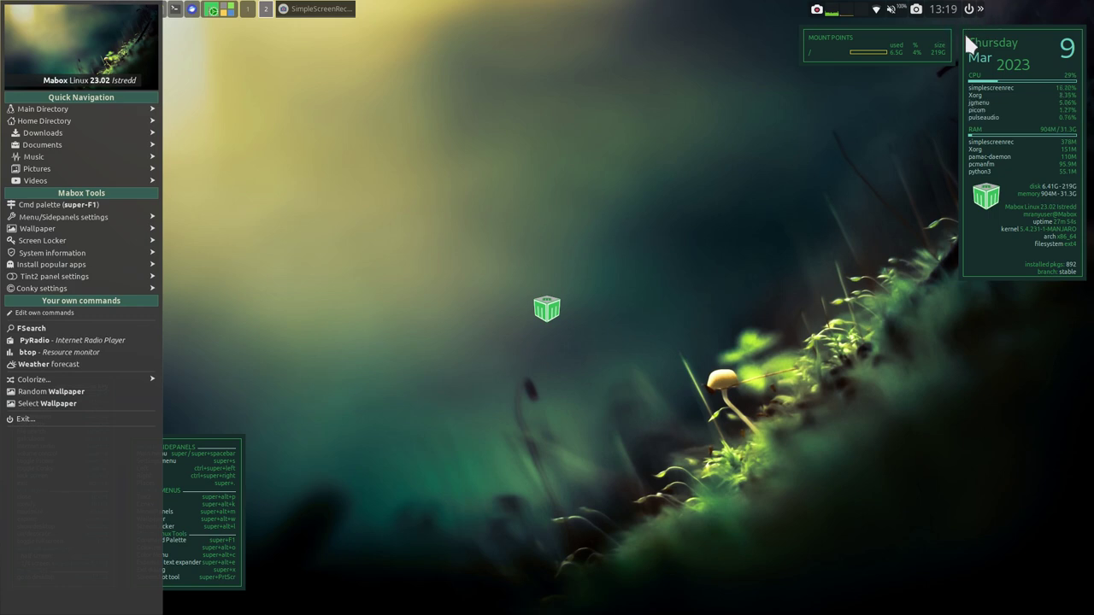
pyautogui.click(299, 180)
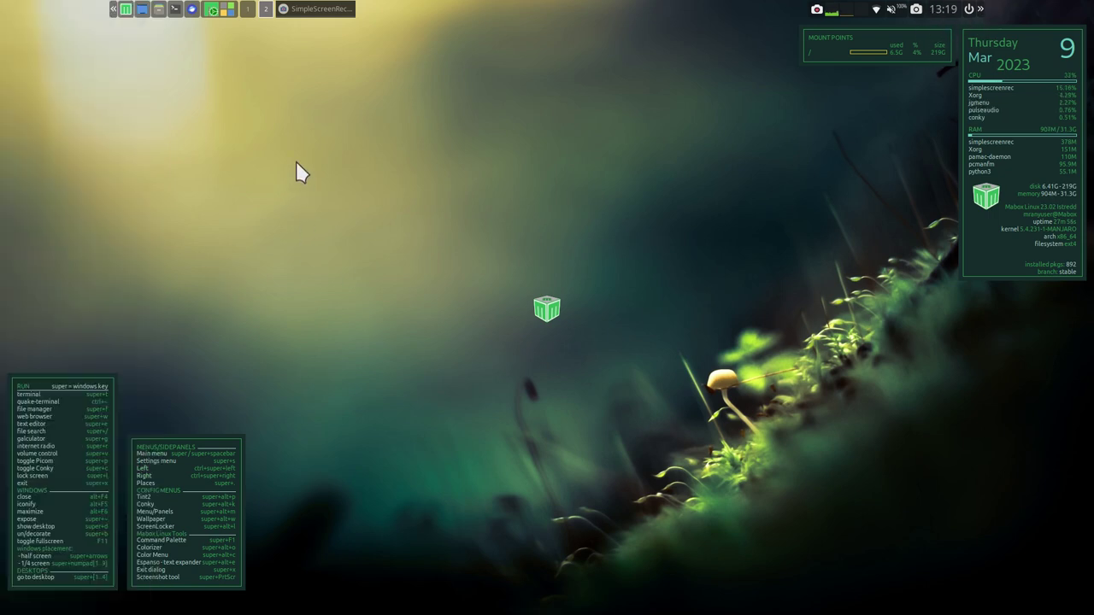
pyautogui.click(127, 12)
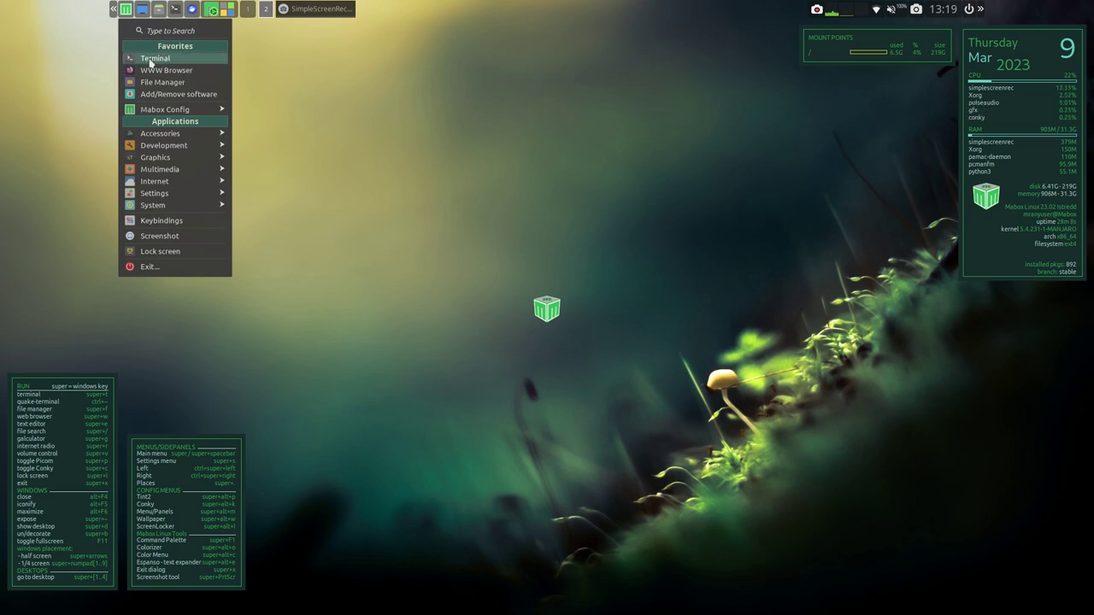
# - Run neofetch in a new Terminal window
pyautogui.click(150, 59)
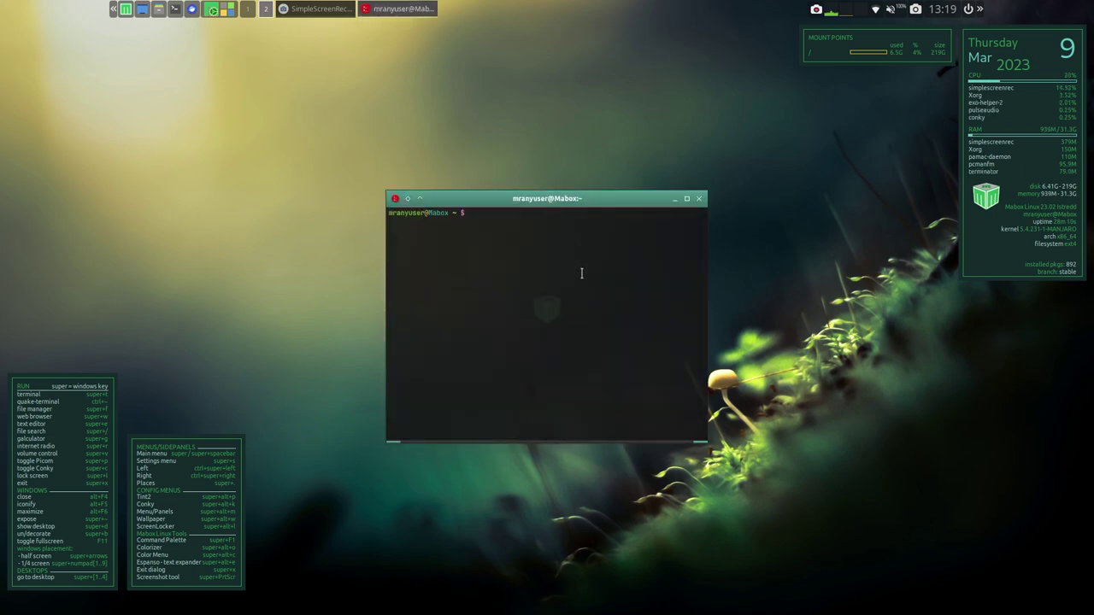
pyautogui.write('neofetch')
pyautogui.press('Return')
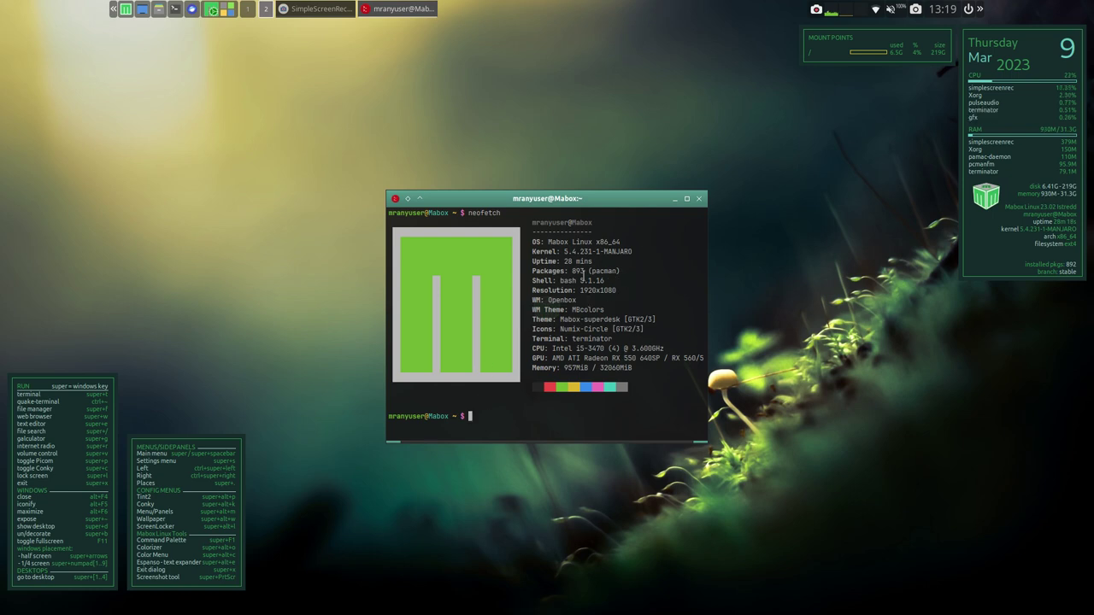
# - Highlight the OS, kernel 5.4.231-1-MANJARO, 1920x1080 resolution and Openbox values, then close the terminal
pyautogui.moveTo(551, 242); pyautogui.dragTo(638, 240)
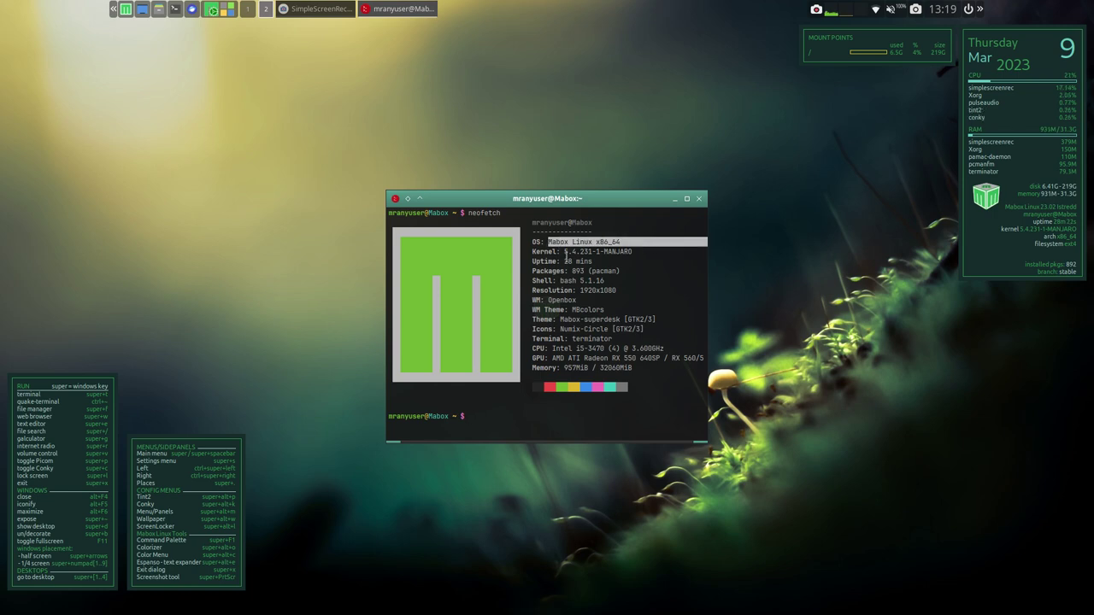
pyautogui.moveTo(562, 252); pyautogui.dragTo(635, 252)
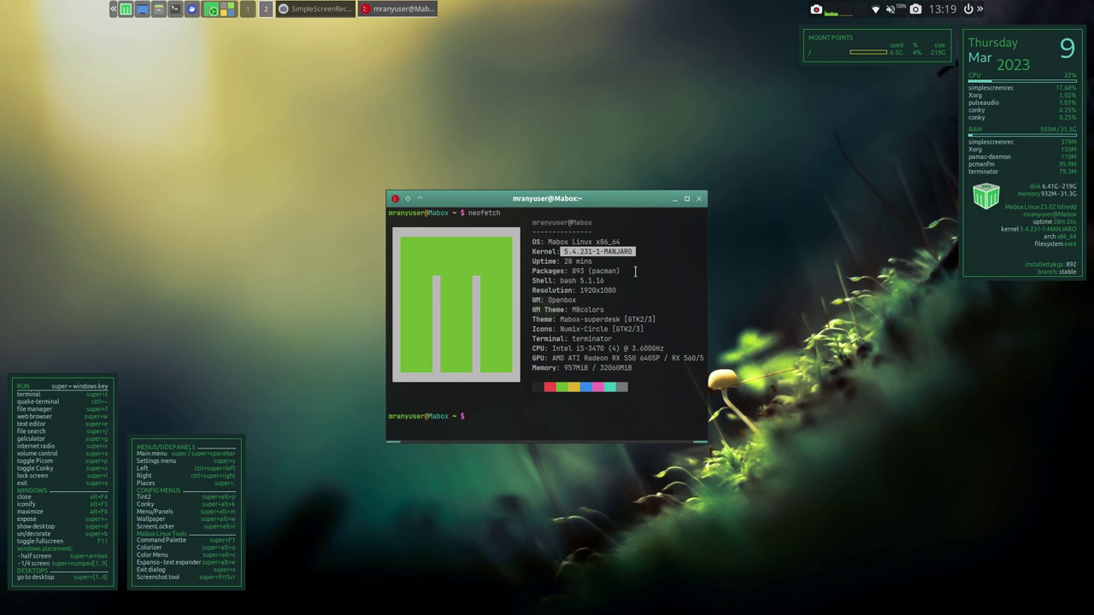
pyautogui.moveTo(580, 290); pyautogui.dragTo(621, 293)
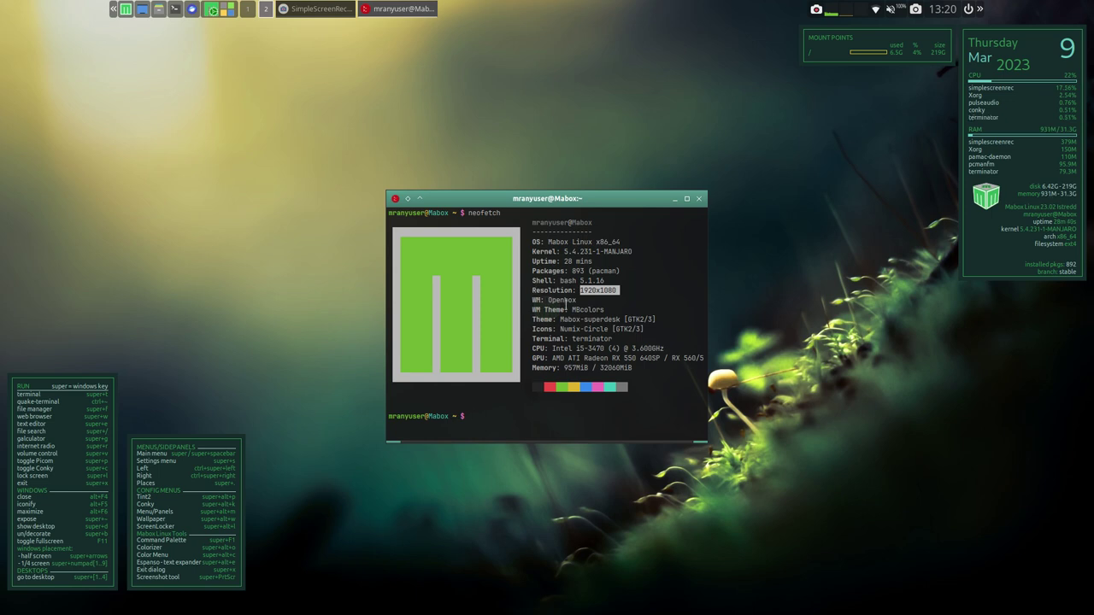
pyautogui.moveTo(545, 301); pyautogui.dragTo(580, 301)
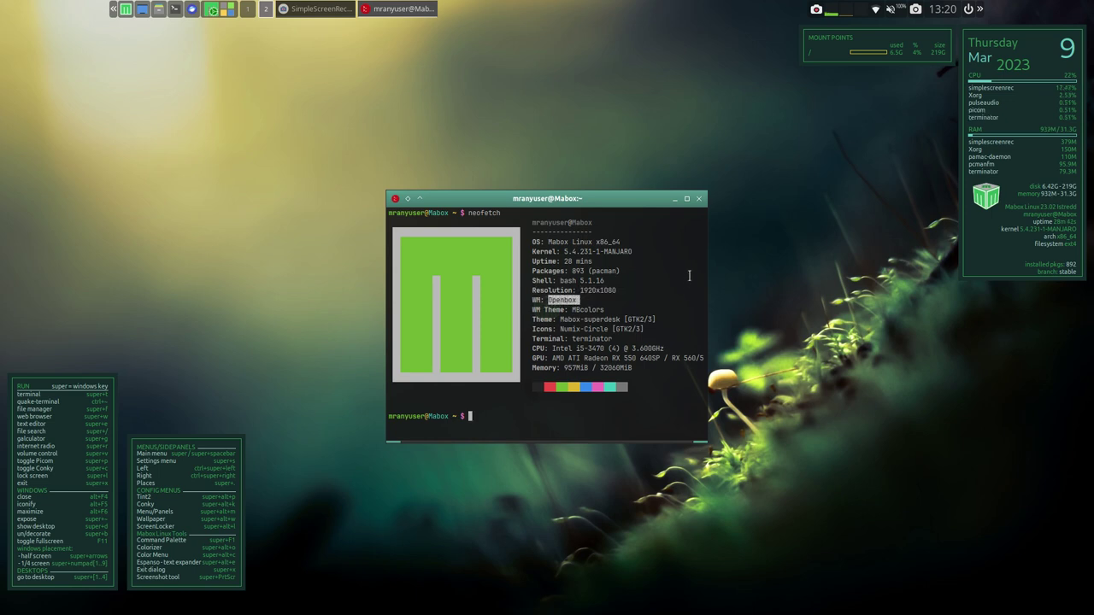
pyautogui.click(697, 197)
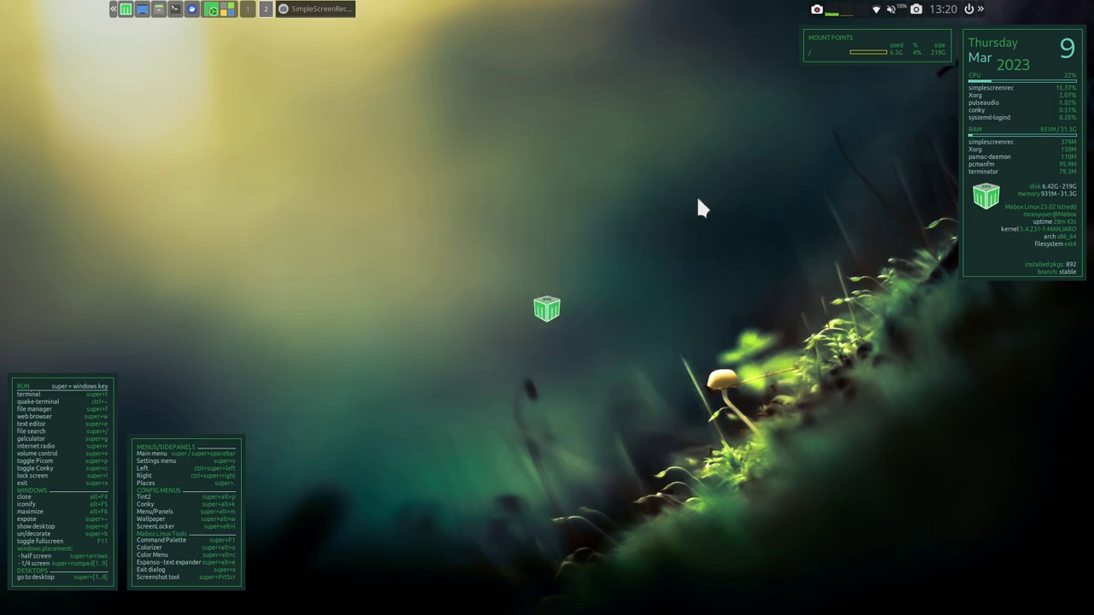
# - Look through the panel's places and folders menu, then dismiss it
pyautogui.click(160, 17)
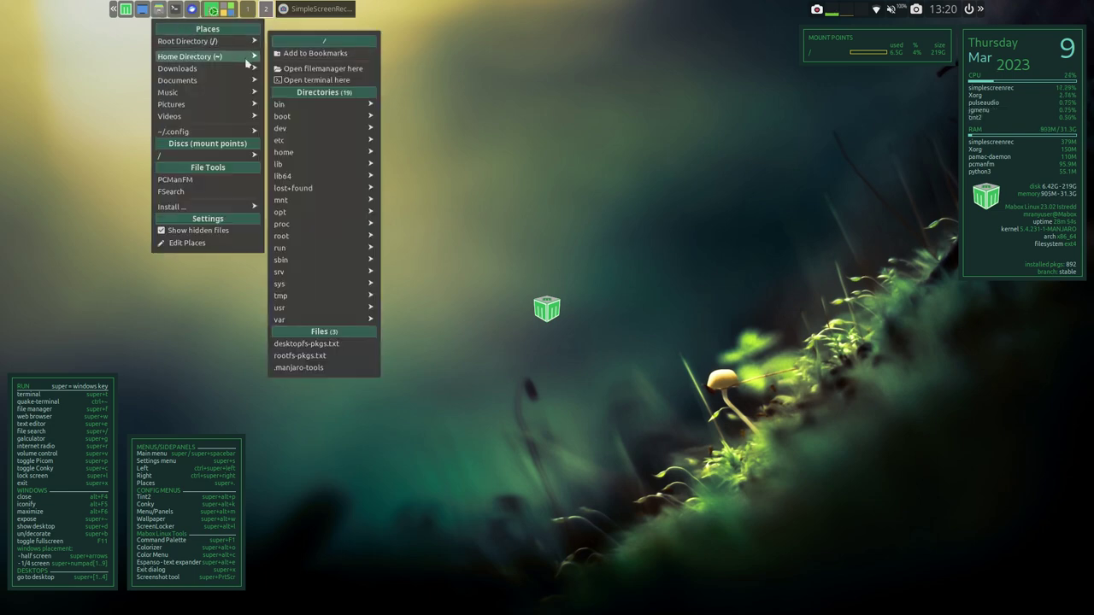
pyautogui.moveTo(260, 48)
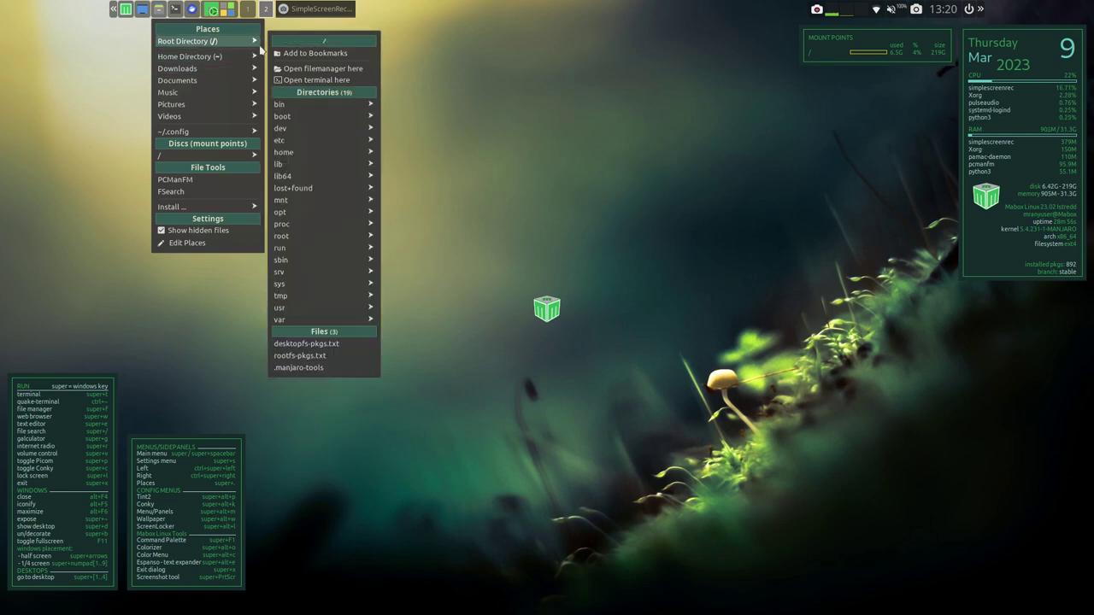
pyautogui.click(434, 96)
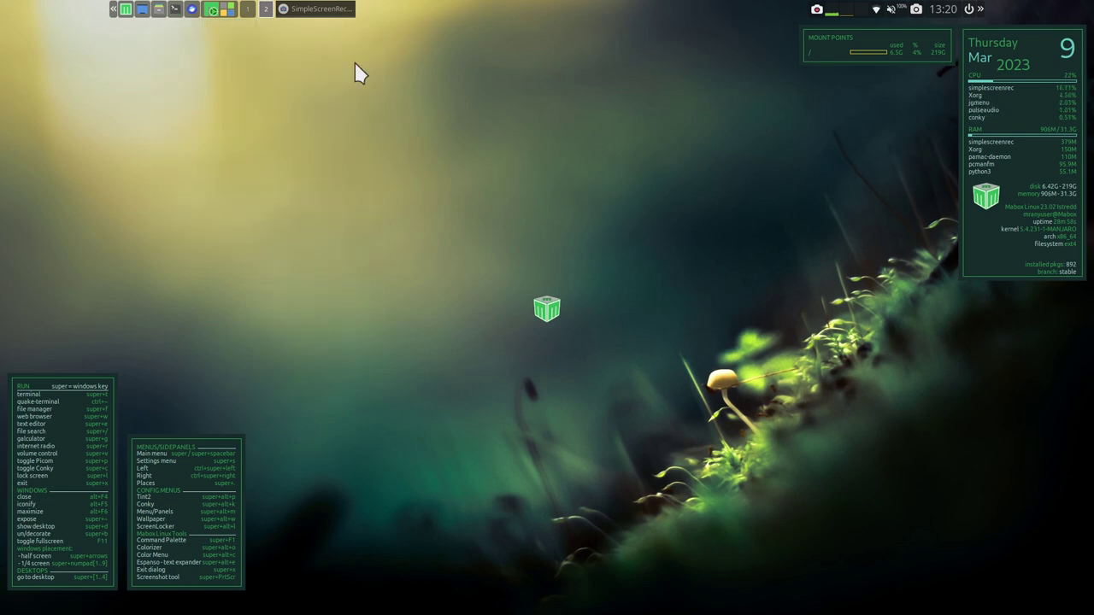
# - Open PCManFM, move its window up, and view its Help > About version information
pyautogui.click(157, 10)
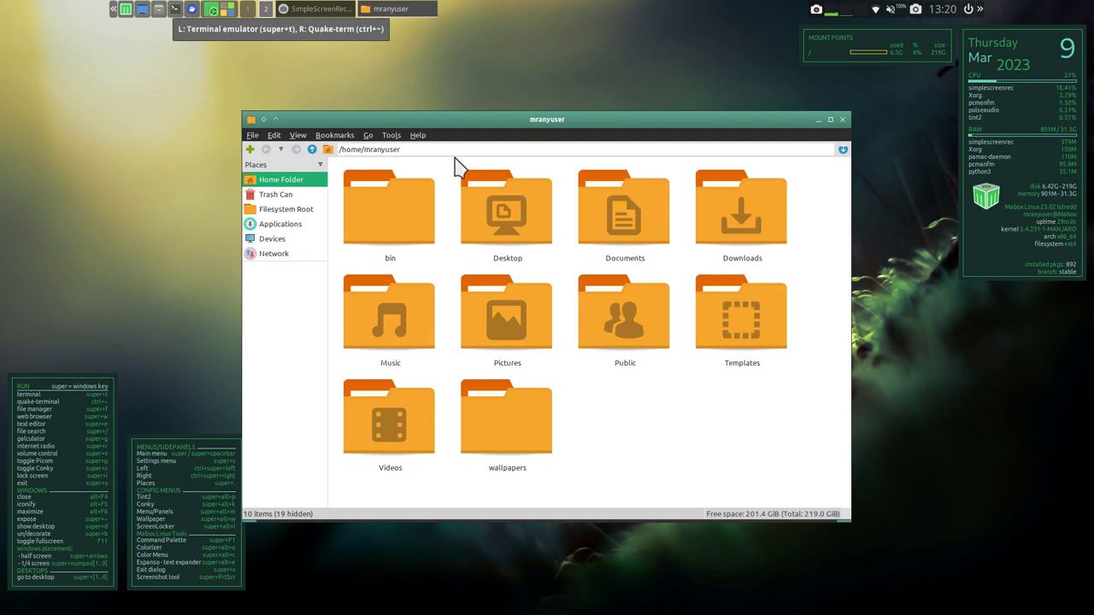
pyautogui.moveTo(576, 126); pyautogui.dragTo(568, 91)
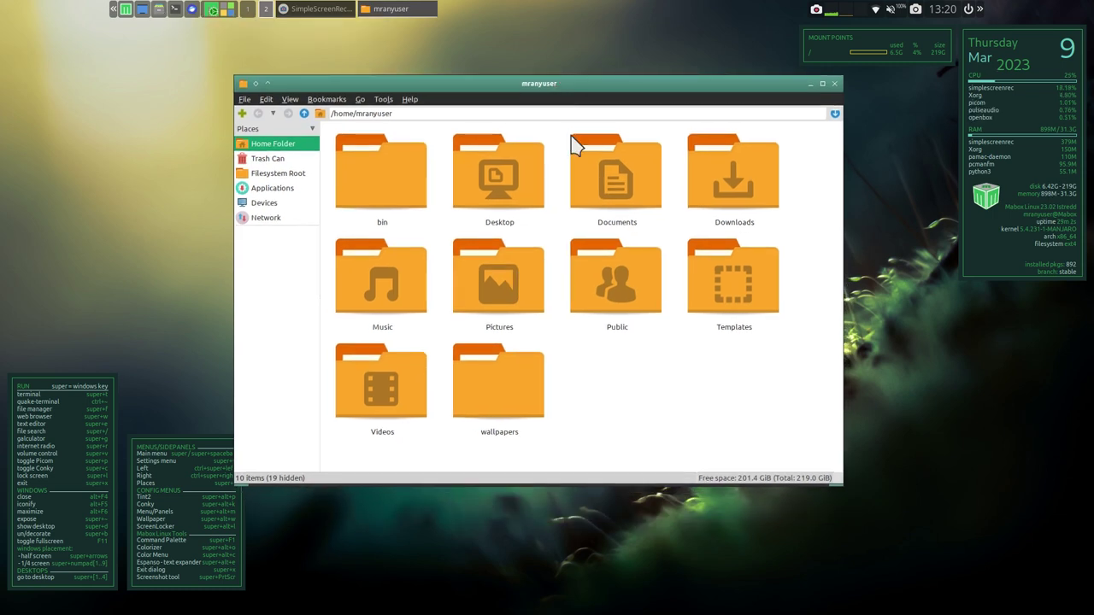
pyautogui.click(409, 99)
pyautogui.click(423, 112)
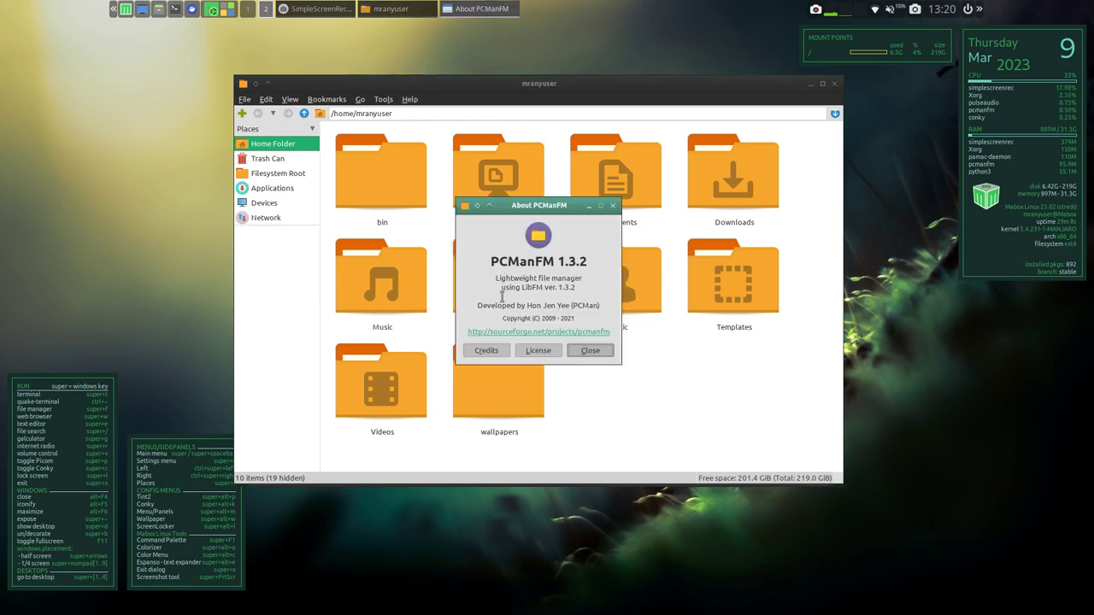
pyautogui.click(612, 206)
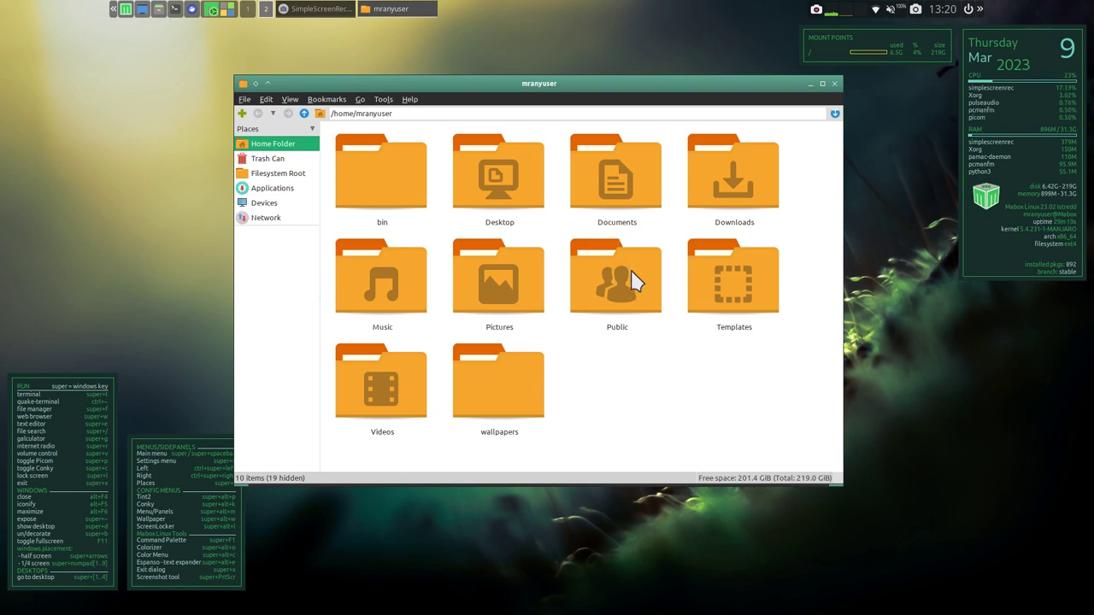
# - Shrink the home folder icons to a smaller size
pyautogui.hotkey('ctrl', '-')
pyautogui.hotkey('ctrl', '-')
pyautogui.hotkey('ctrl', '-')
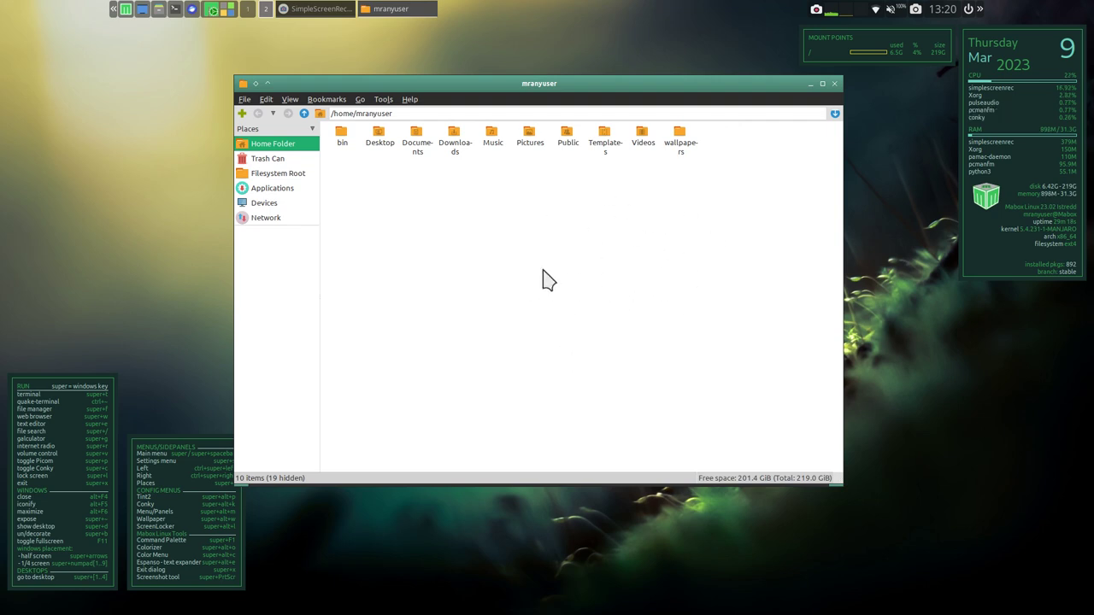
pyautogui.scroll(4, 624, 310)
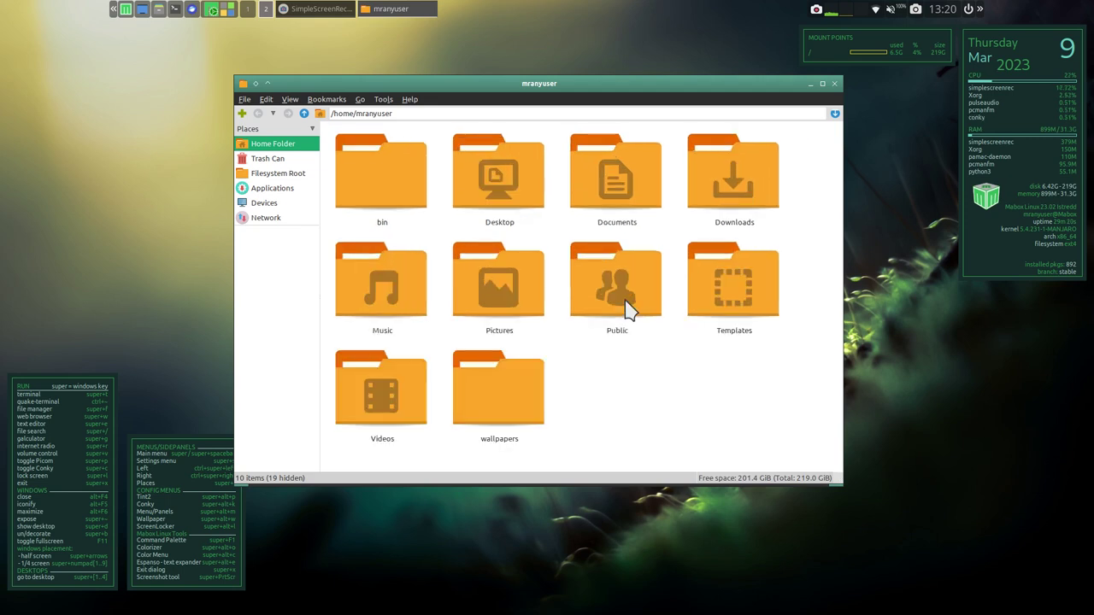
pyautogui.scroll(-1, 625, 310)
pyautogui.scroll(-1, 625, 310)
pyautogui.scroll(1, 624, 310)
pyautogui.scroll(-1, 625, 310)
pyautogui.scroll(1, 625, 310)
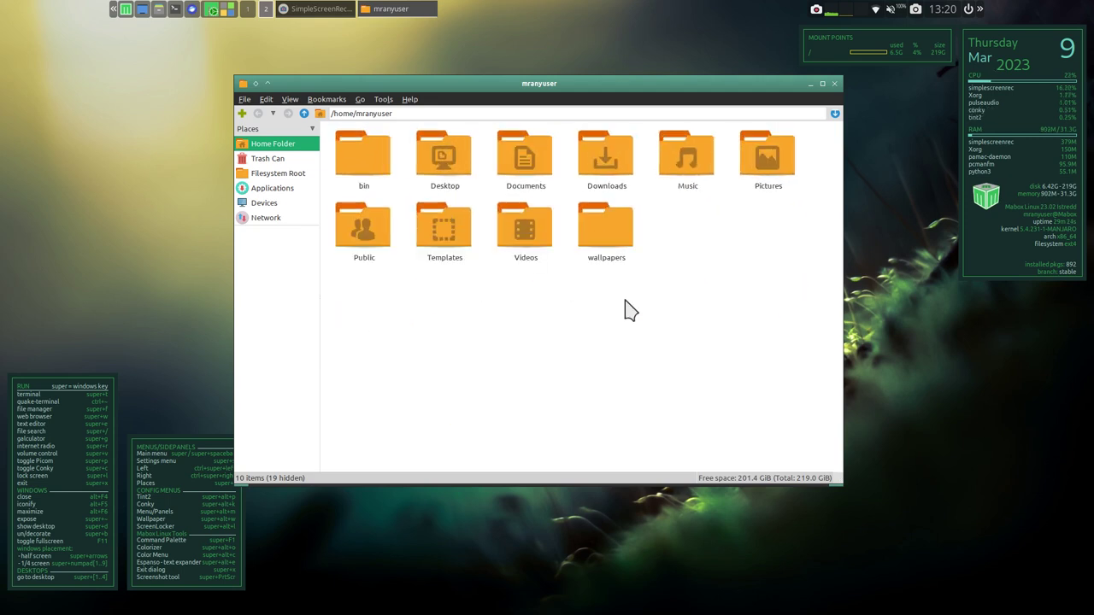
# - Browse Pictures/WallPaper, inspect the actions for 6.jpg without applying it, then return to Home
pyautogui.doubleClick(760, 153)
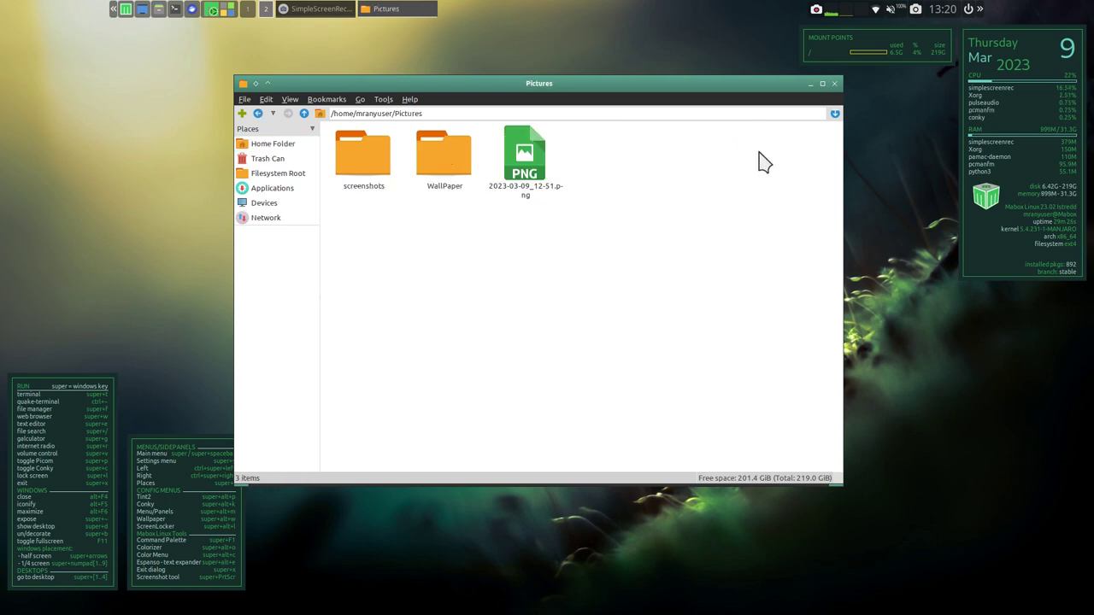
pyautogui.doubleClick(444, 158)
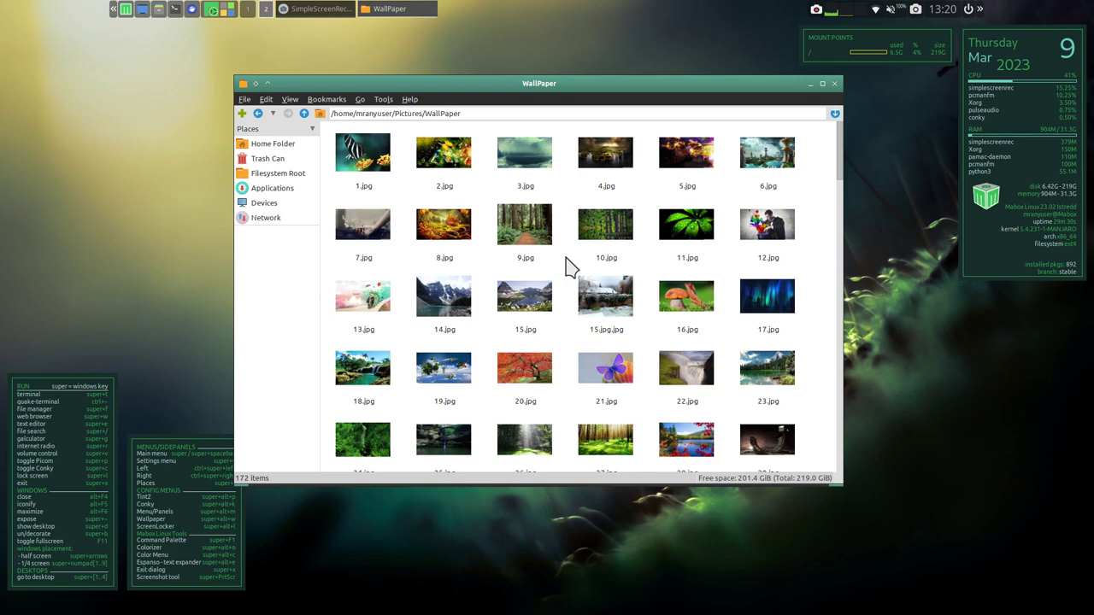
pyautogui.scroll(1, 574, 275)
pyautogui.scroll(1, 575, 276)
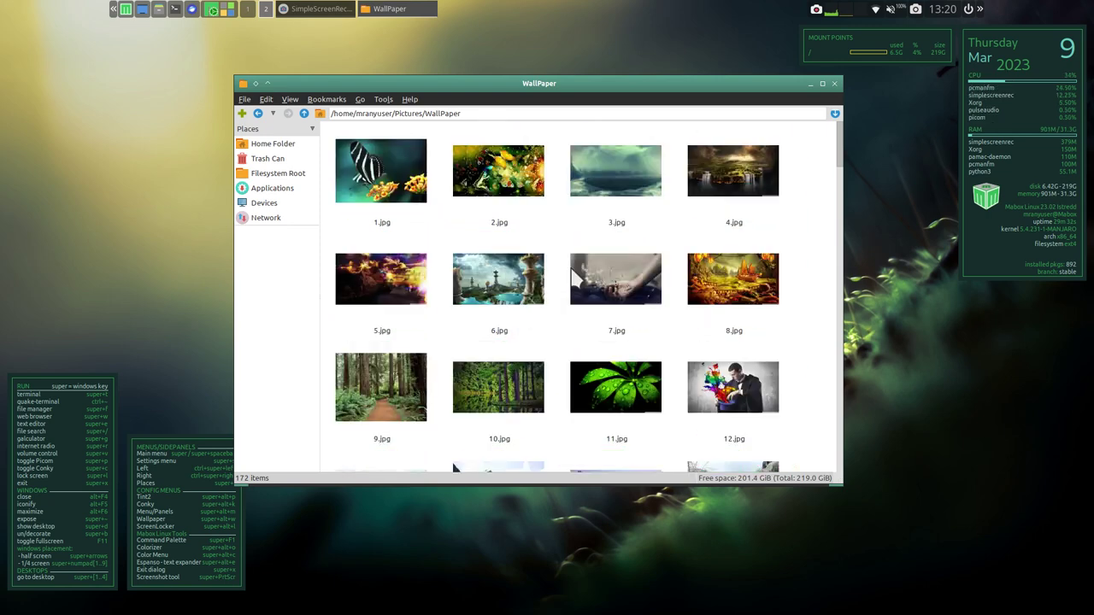
pyautogui.rightClick(485, 273)
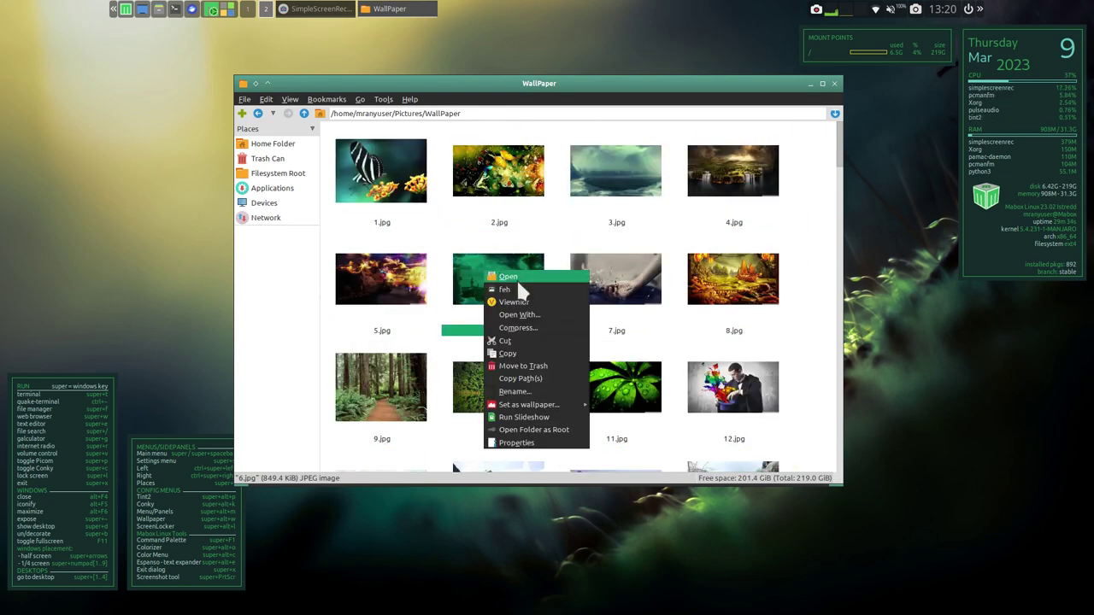
pyautogui.moveTo(538, 406)
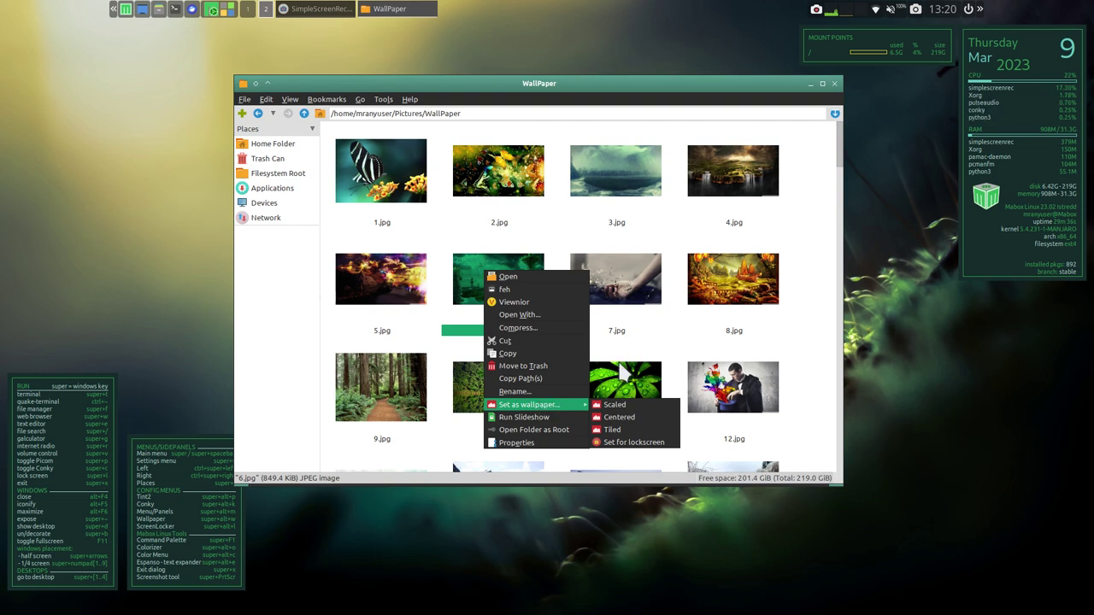
pyautogui.click(671, 239)
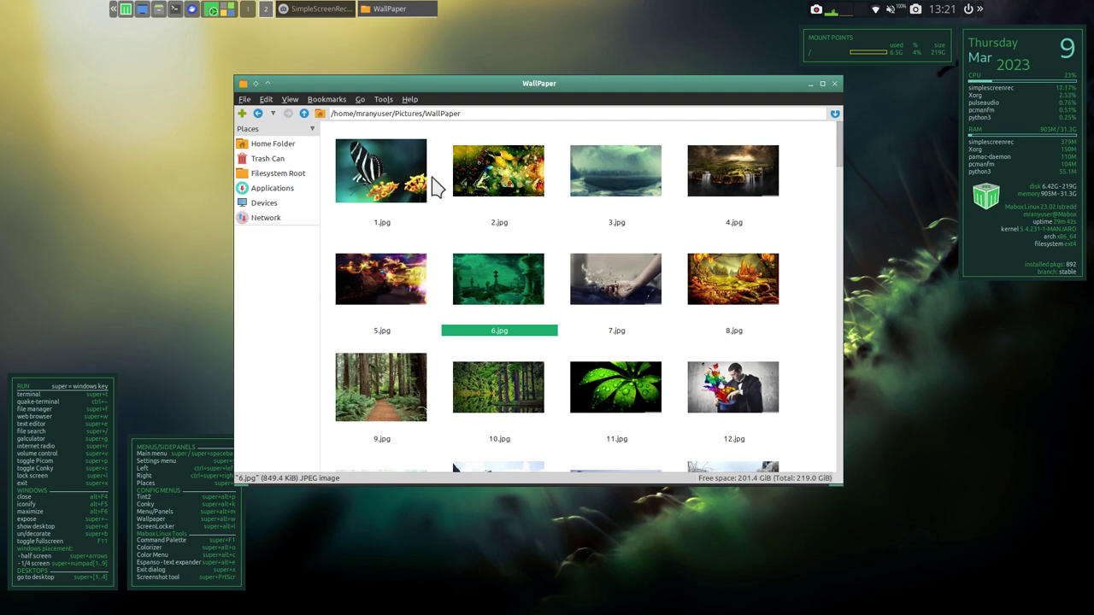
pyautogui.click(266, 144)
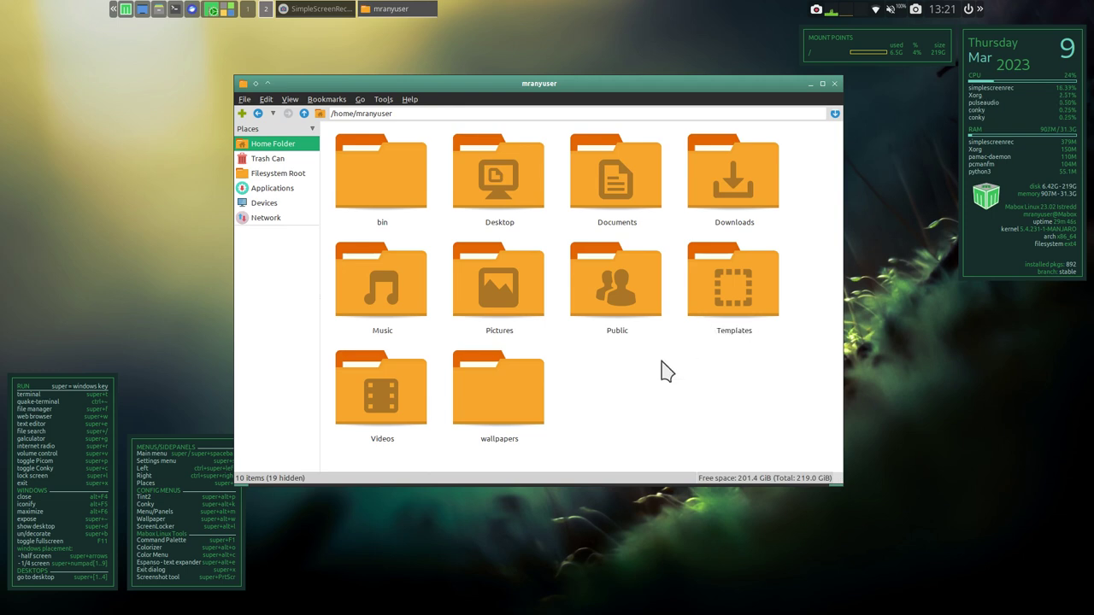
pyautogui.scroll(-2, 651, 368)
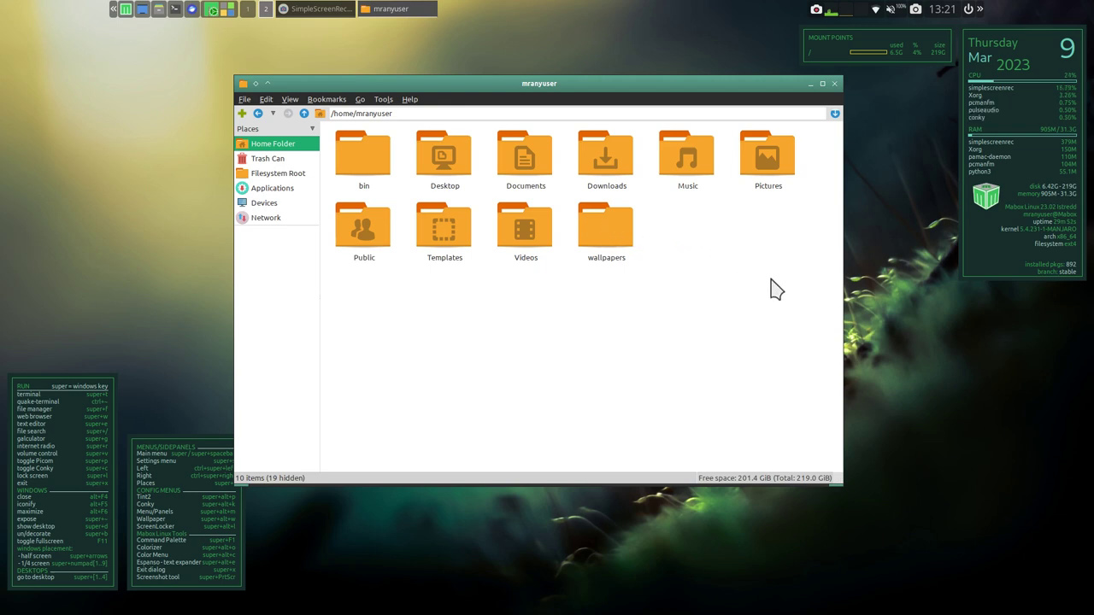
pyautogui.click(612, 233)
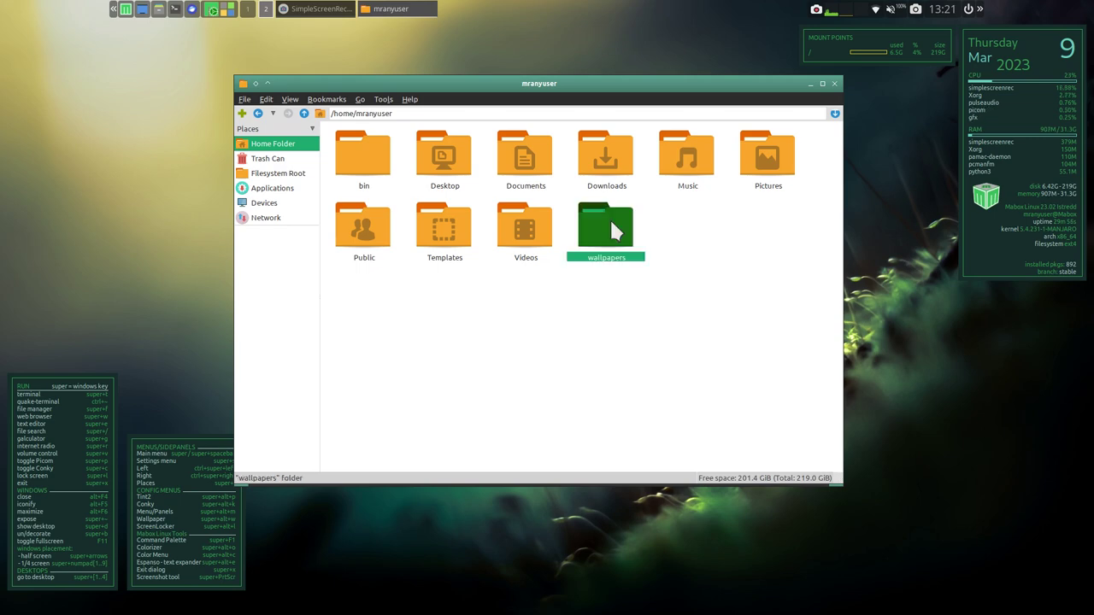
pyautogui.doubleClick(610, 220)
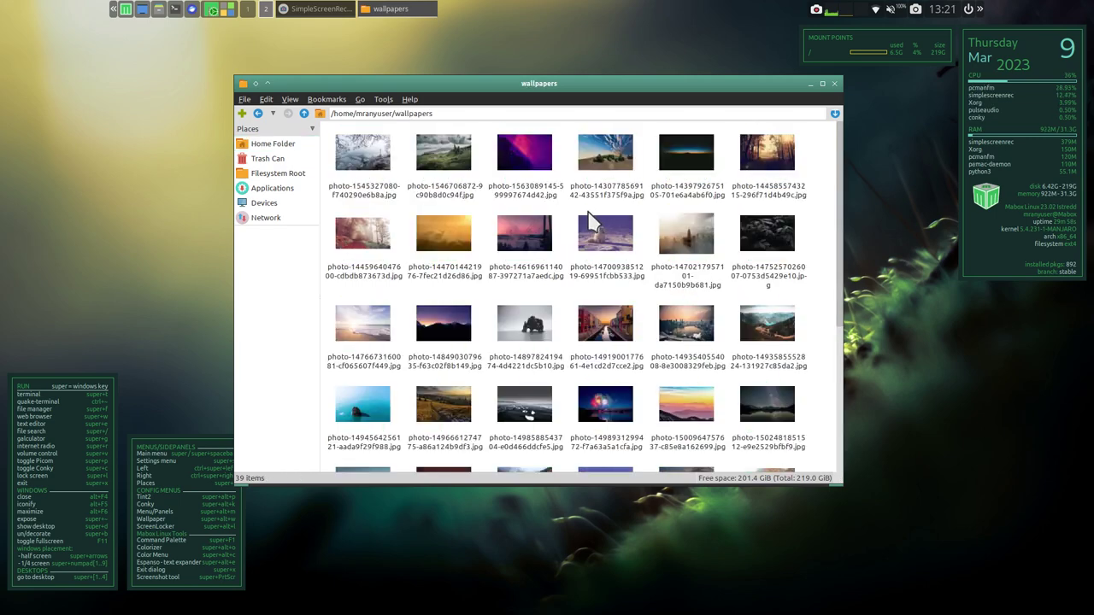
pyautogui.keyDown('ctrl'); pyautogui.scroll(2, 564, 280); pyautogui.keyUp('ctrl')
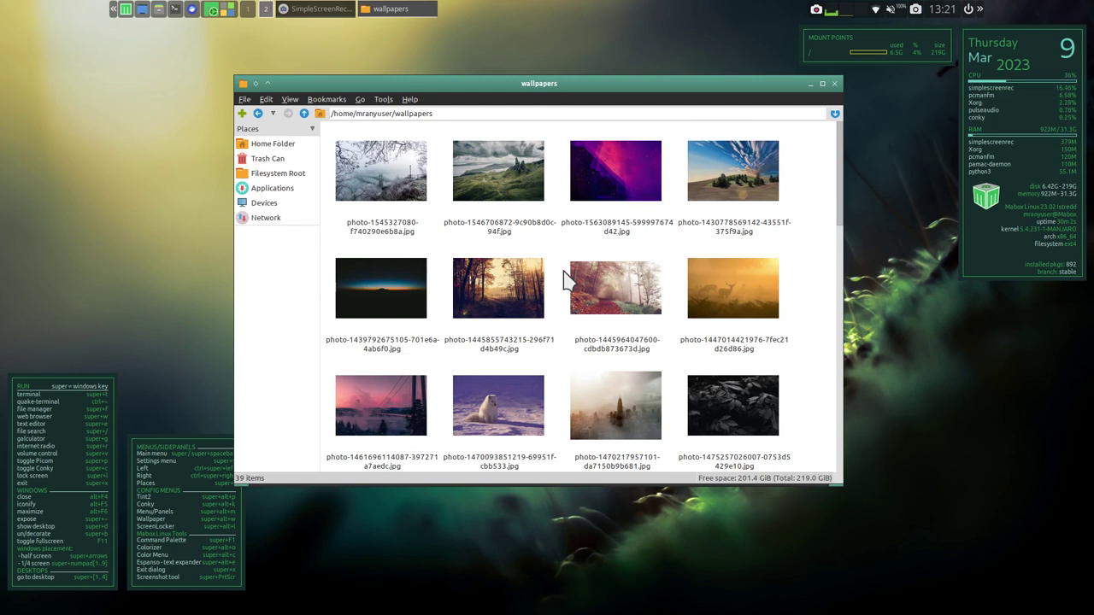
pyautogui.scroll(-8, 564, 280)
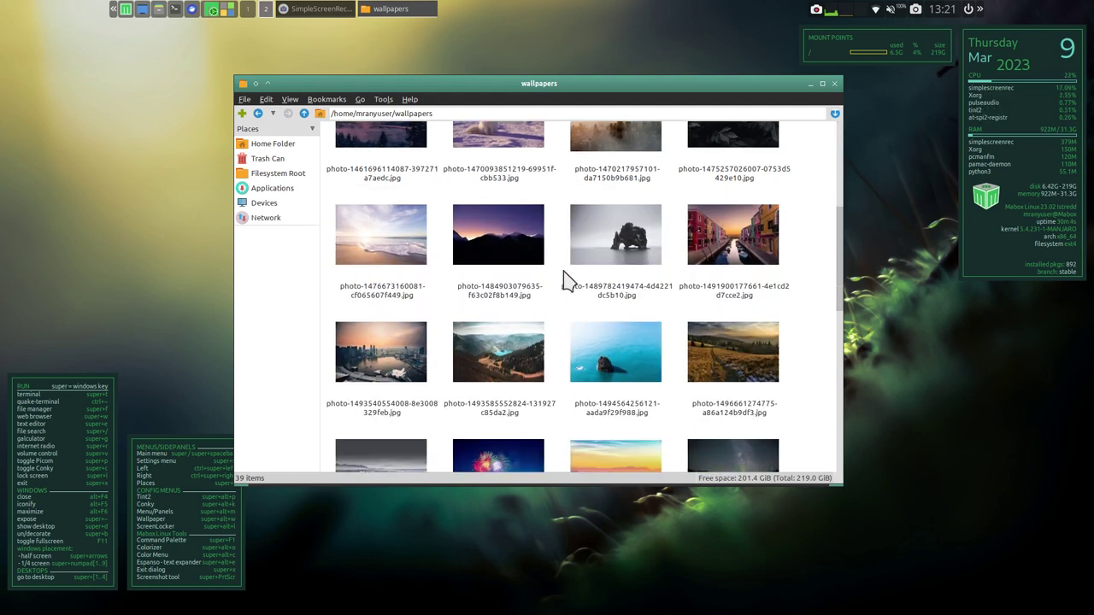
pyautogui.scroll(-6, 564, 280)
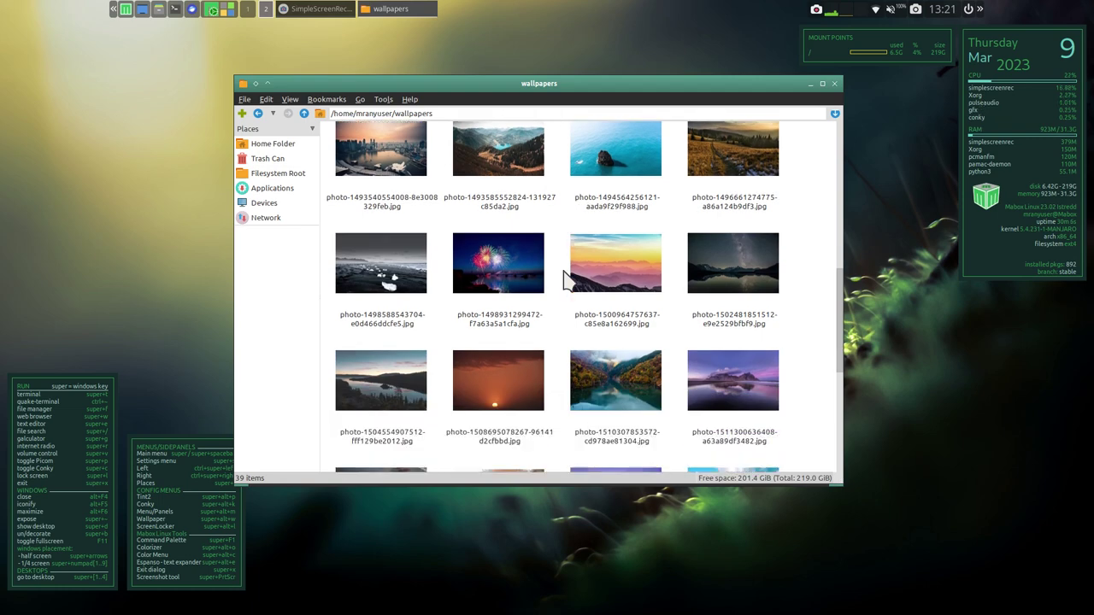
pyautogui.scroll(-5, 563, 280)
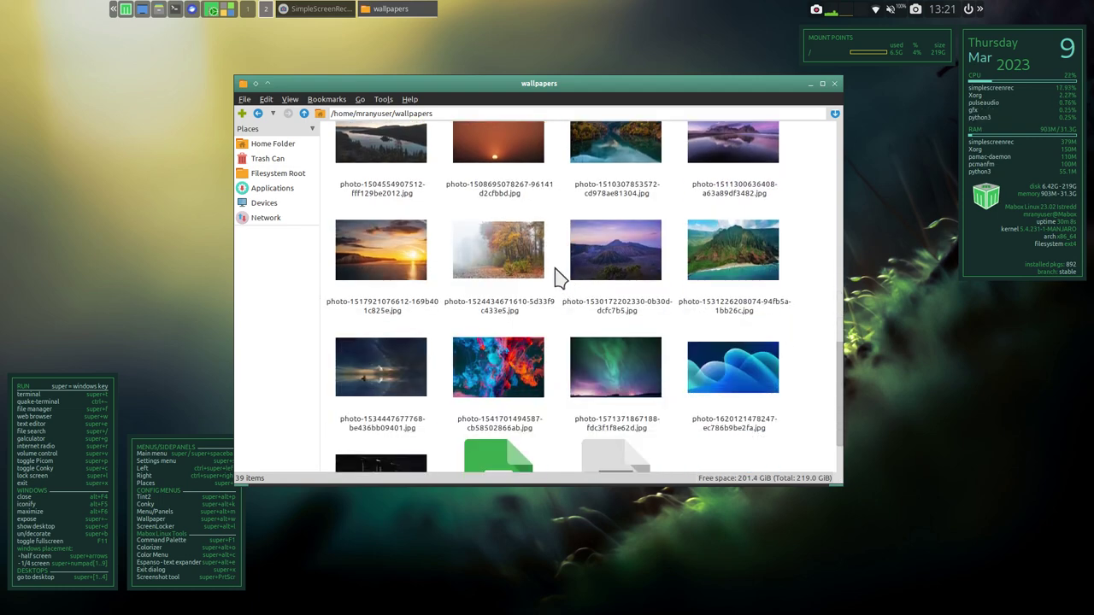
pyautogui.scroll(-1, 557, 277)
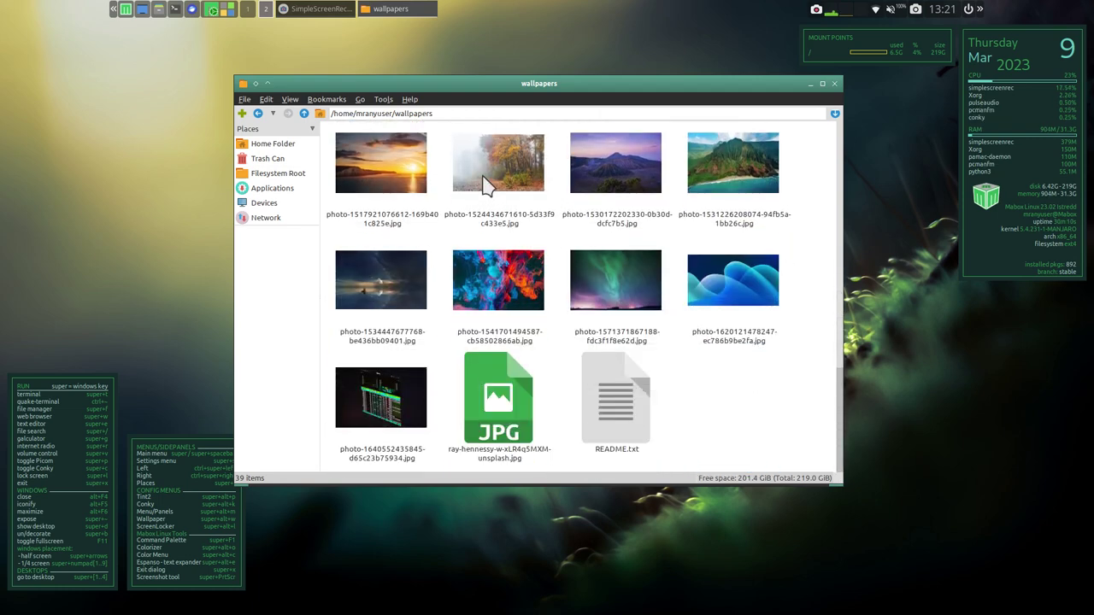
pyautogui.rightClick(476, 158)
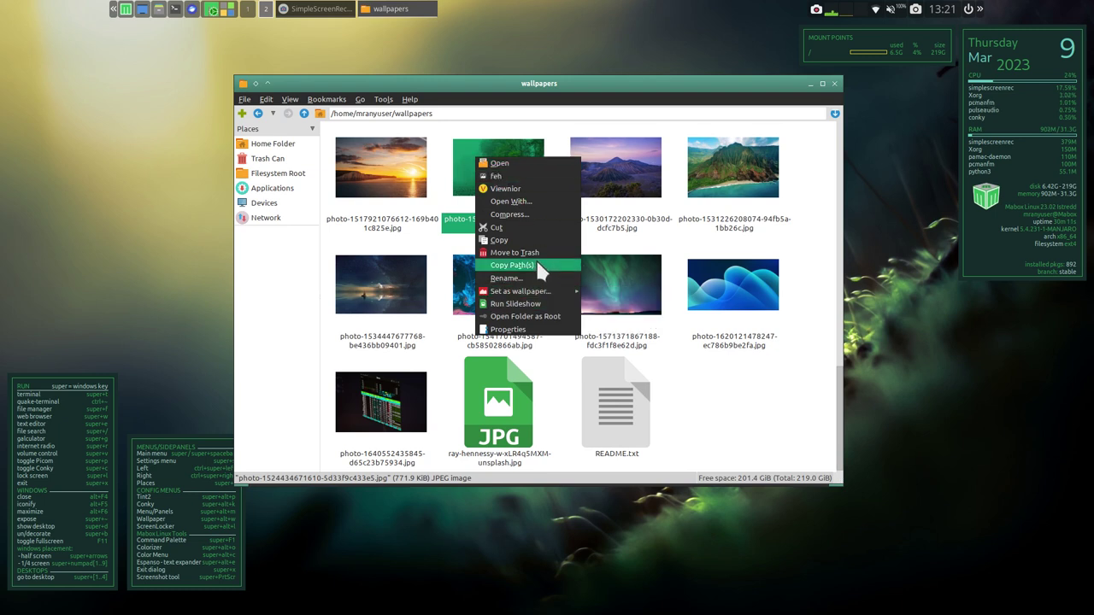
pyautogui.click(358, 245)
pyautogui.click(272, 145)
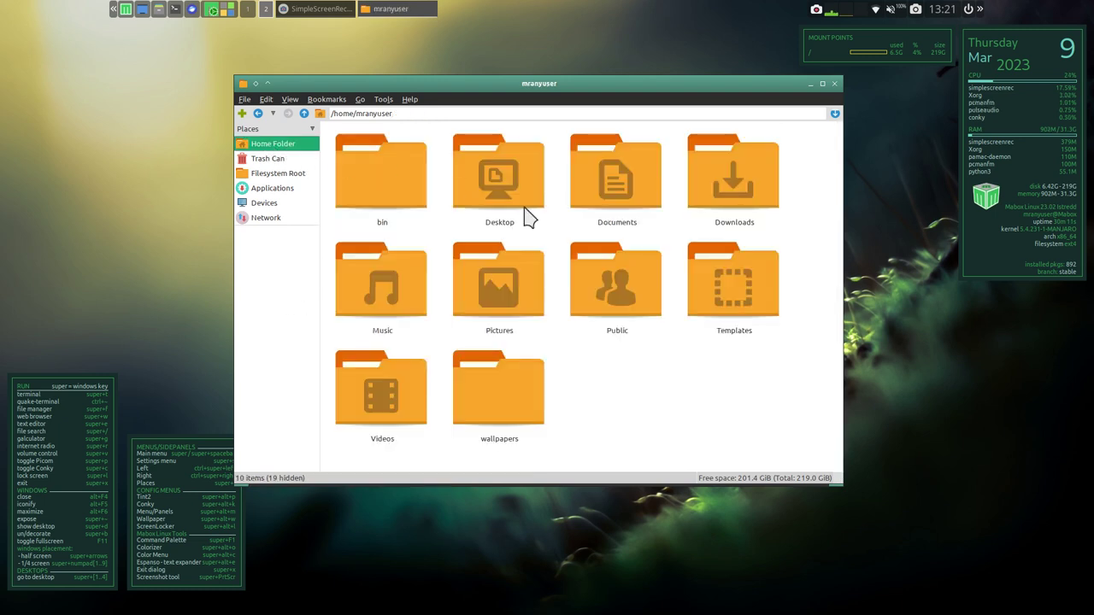
# - Close the PCManFM window with its title-bar close button
pyautogui.click(834, 83)
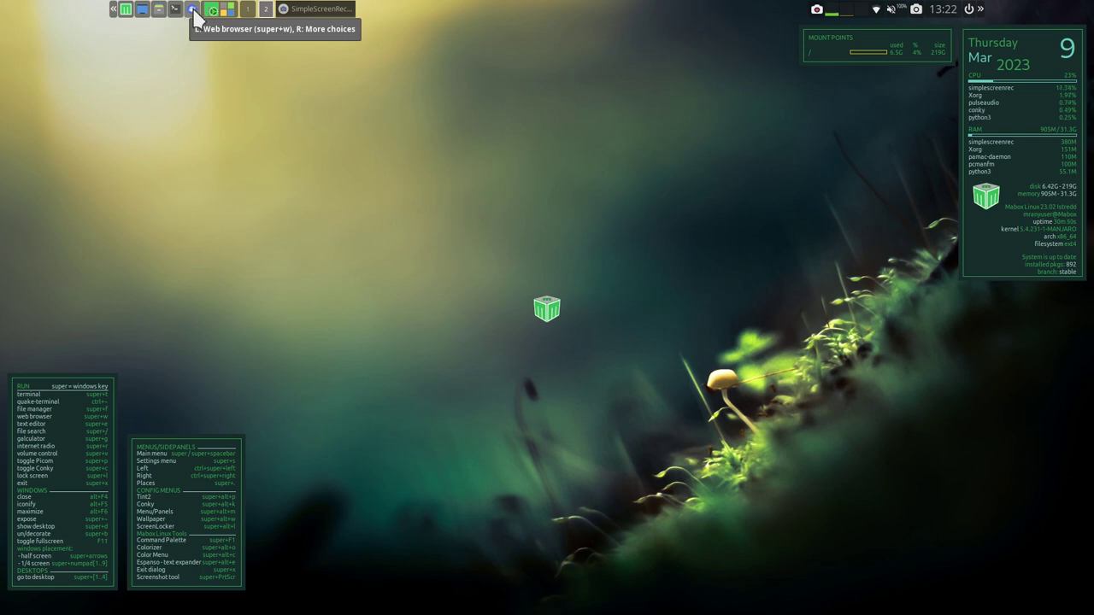
pyautogui.click(194, 10)
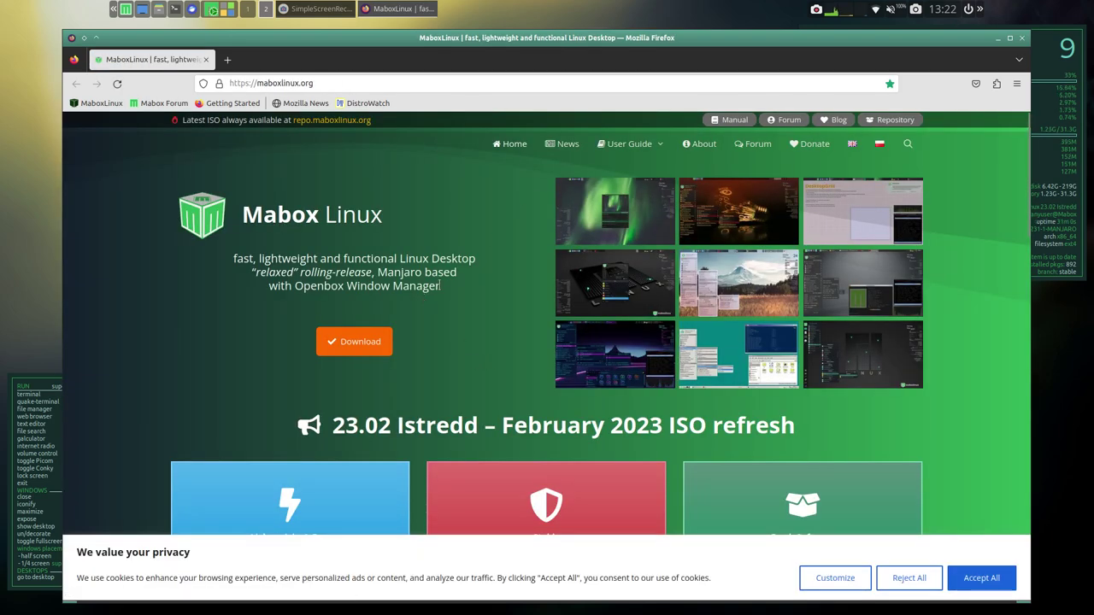
pyautogui.hotkey('ctrl', '-')
pyautogui.hotkey('ctrl', '-')
pyautogui.hotkey('ctrl', '-')
pyautogui.hotkey('ctrl', '-')
pyautogui.hotkey('ctrl', '-')
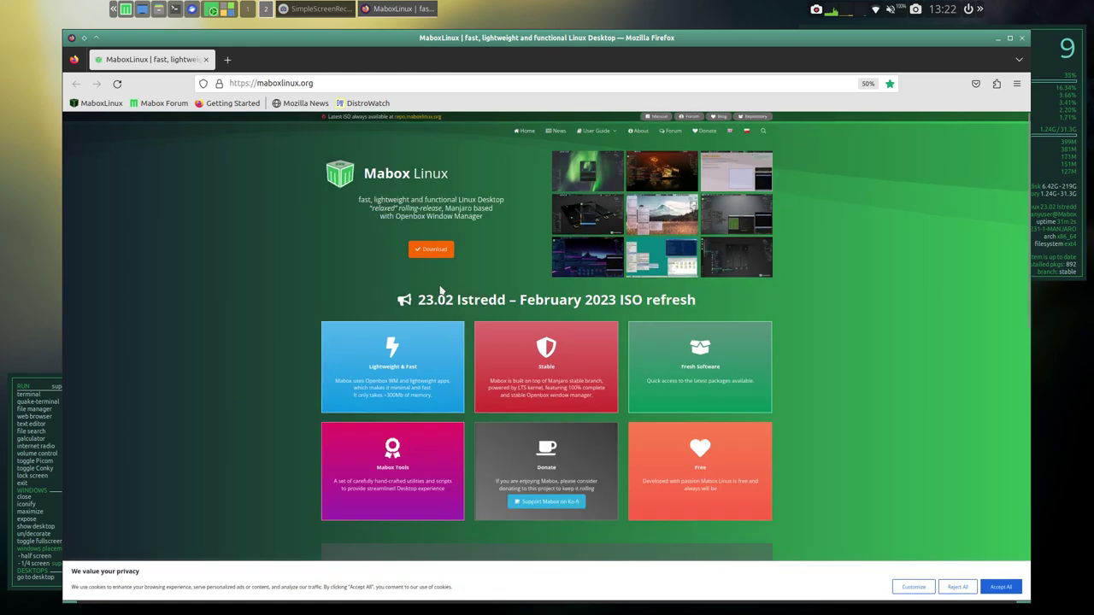
pyautogui.scroll(-5, 865, 296)
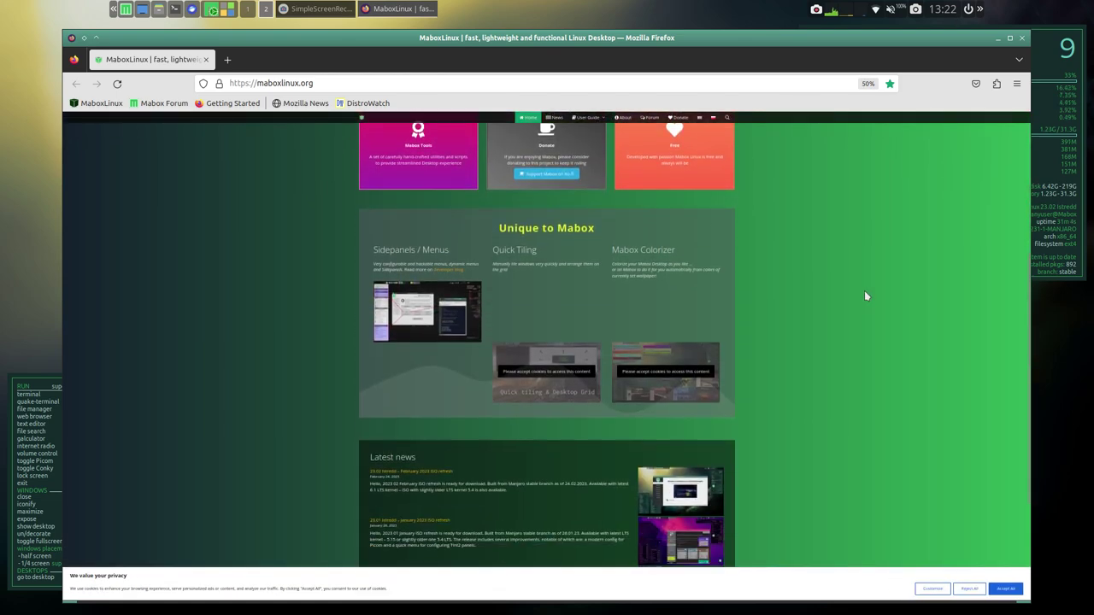
pyautogui.scroll(2, 865, 296)
pyautogui.scroll(4, 865, 296)
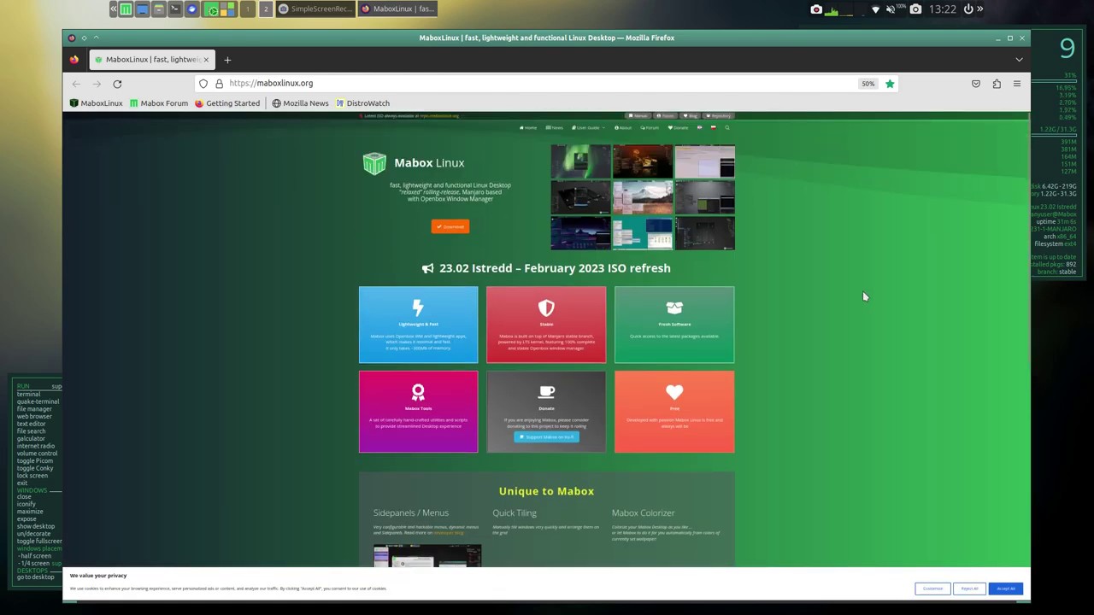
pyautogui.hotkey('ctrl', '+')
pyautogui.hotkey('ctrl', '+')
pyautogui.hotkey('ctrl', '+')
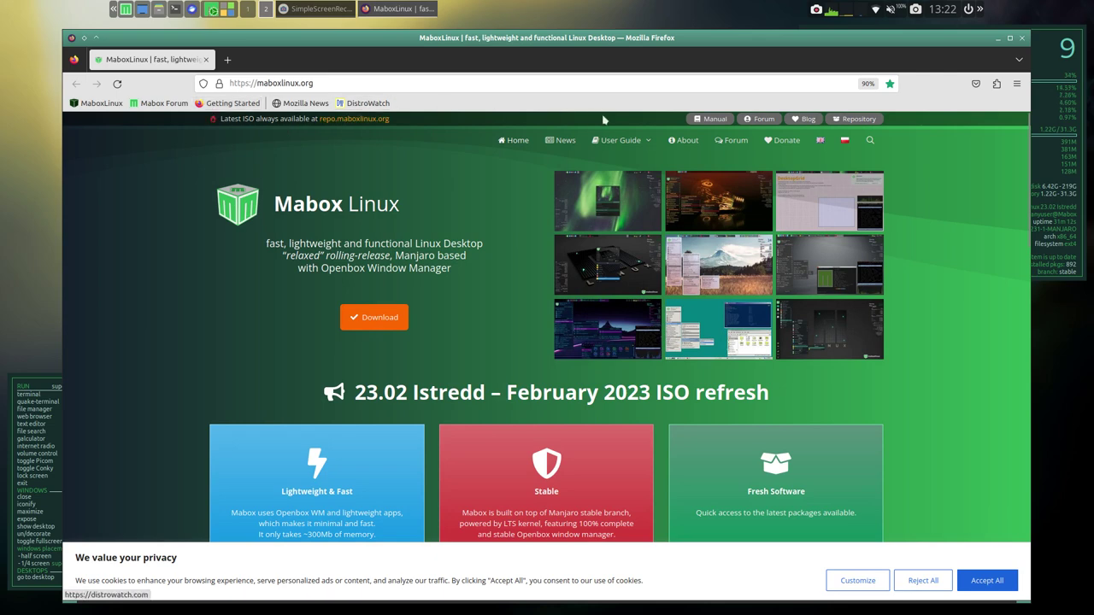
pyautogui.click(1020, 37)
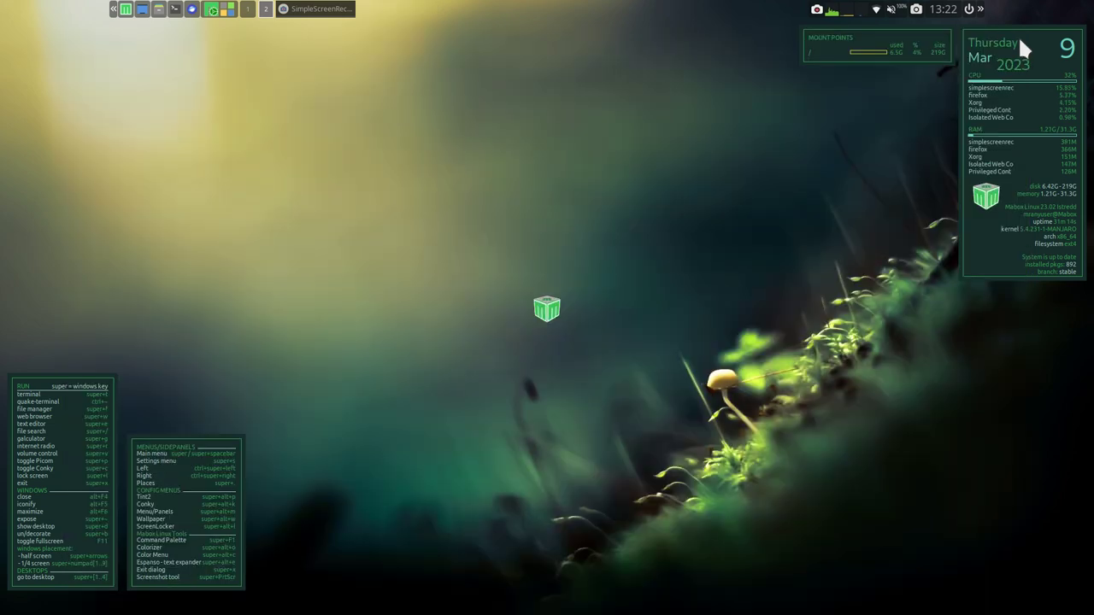
pyautogui.click(229, 11)
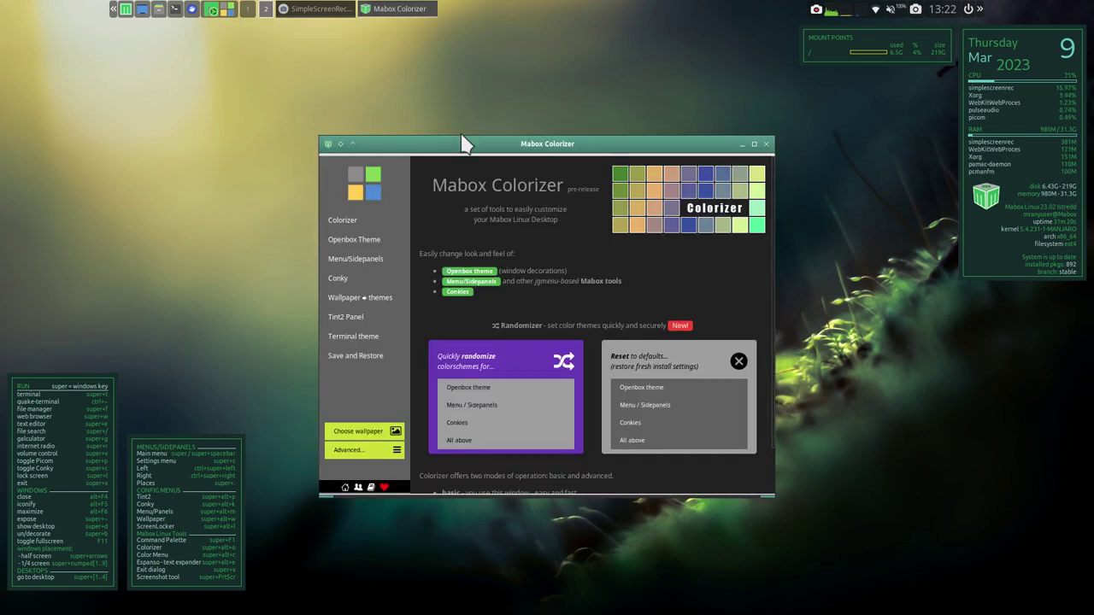
pyautogui.rightClick(71, 126)
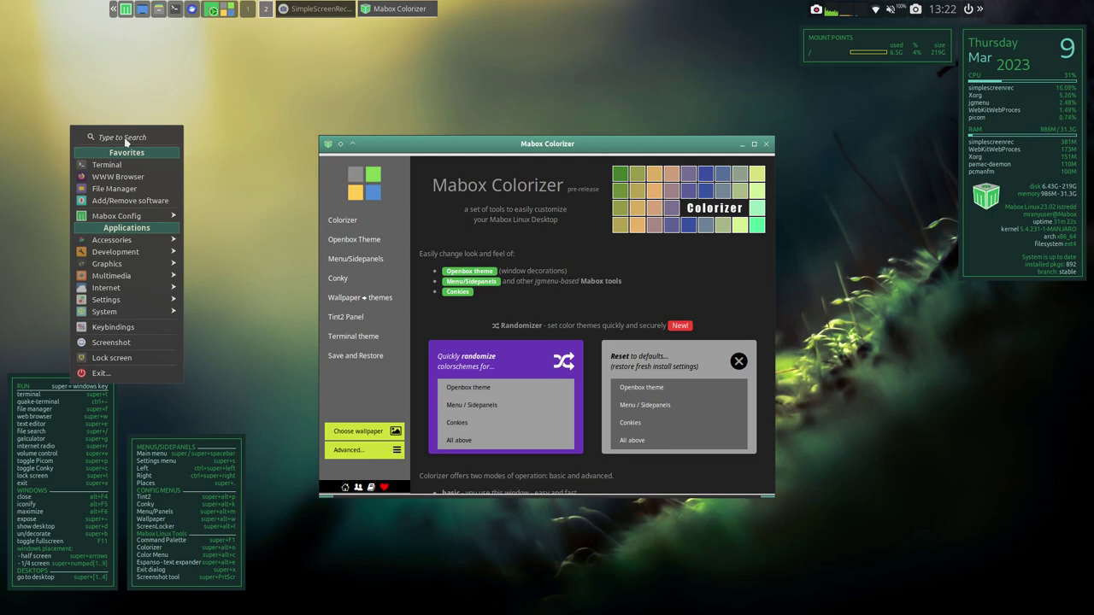
pyautogui.write('sc')
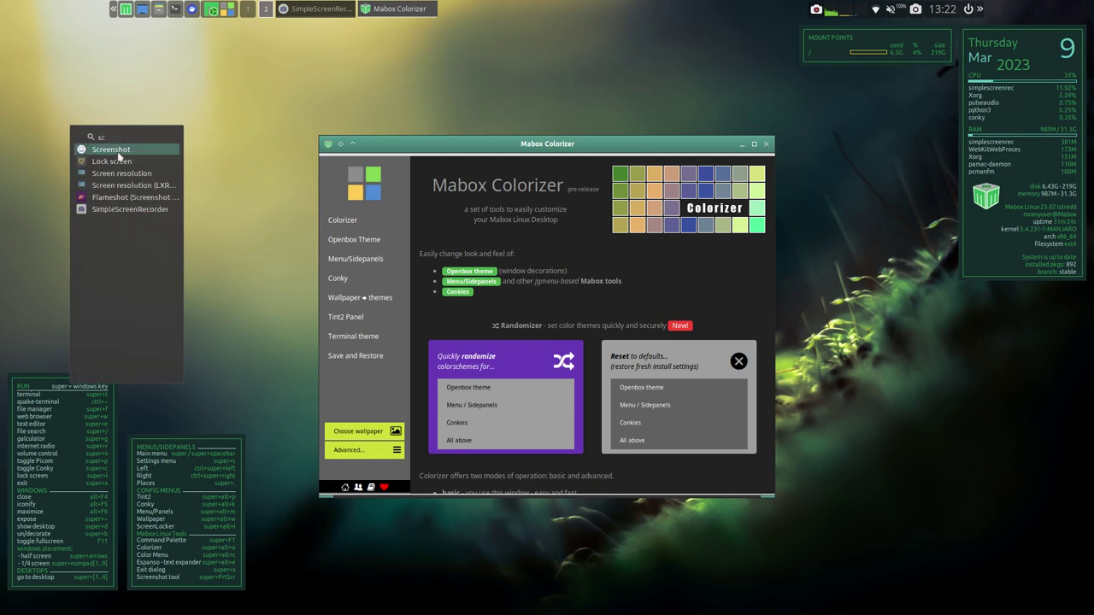
pyautogui.click(603, 74)
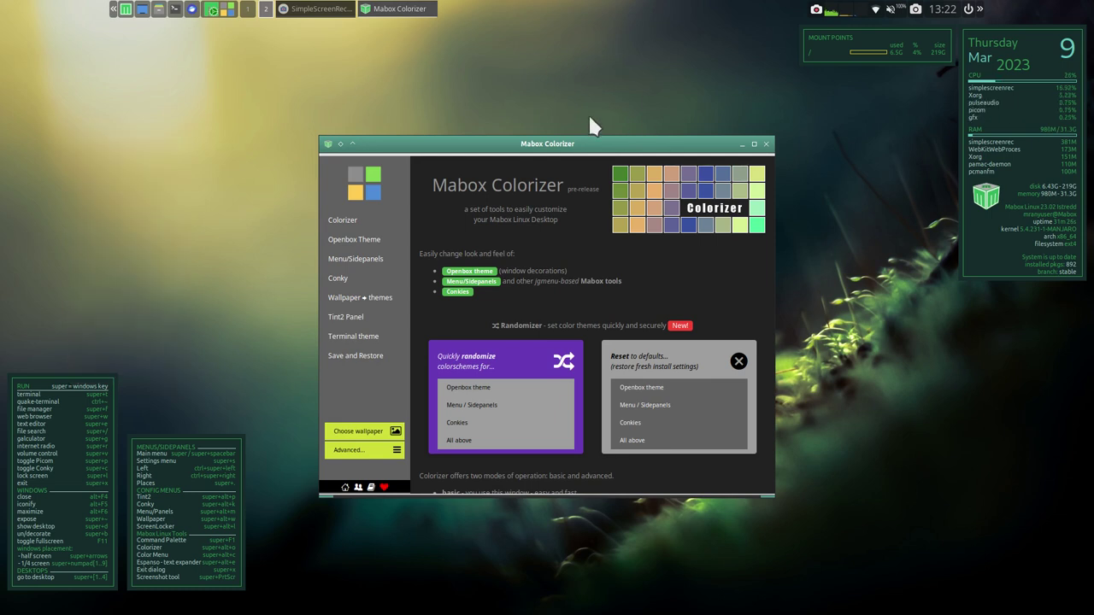
pyautogui.click(348, 242)
pyautogui.click(355, 259)
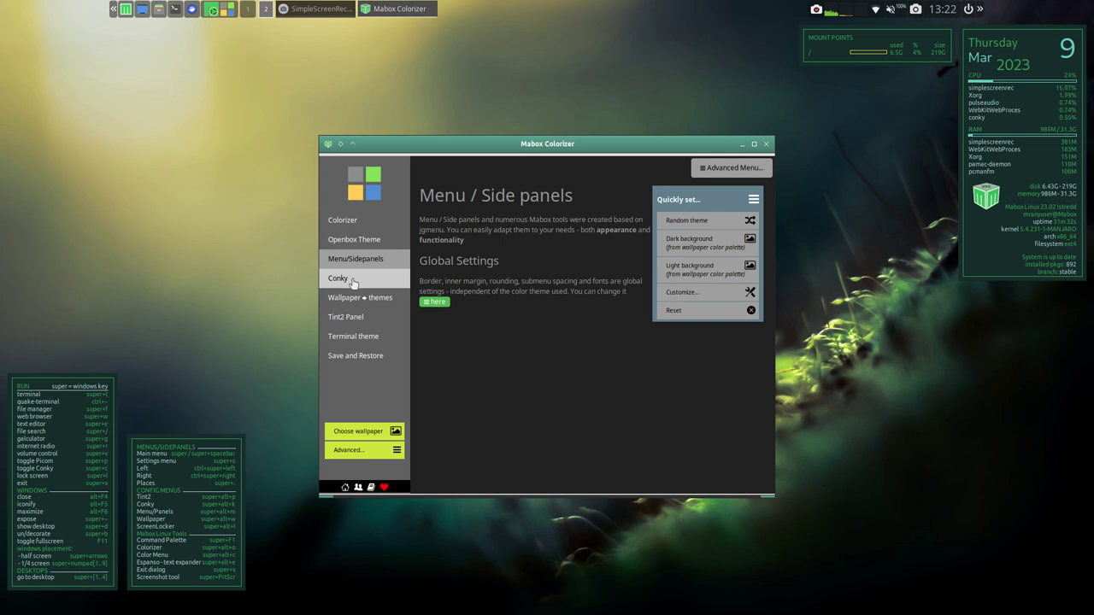
pyautogui.click(354, 281)
pyautogui.click(366, 299)
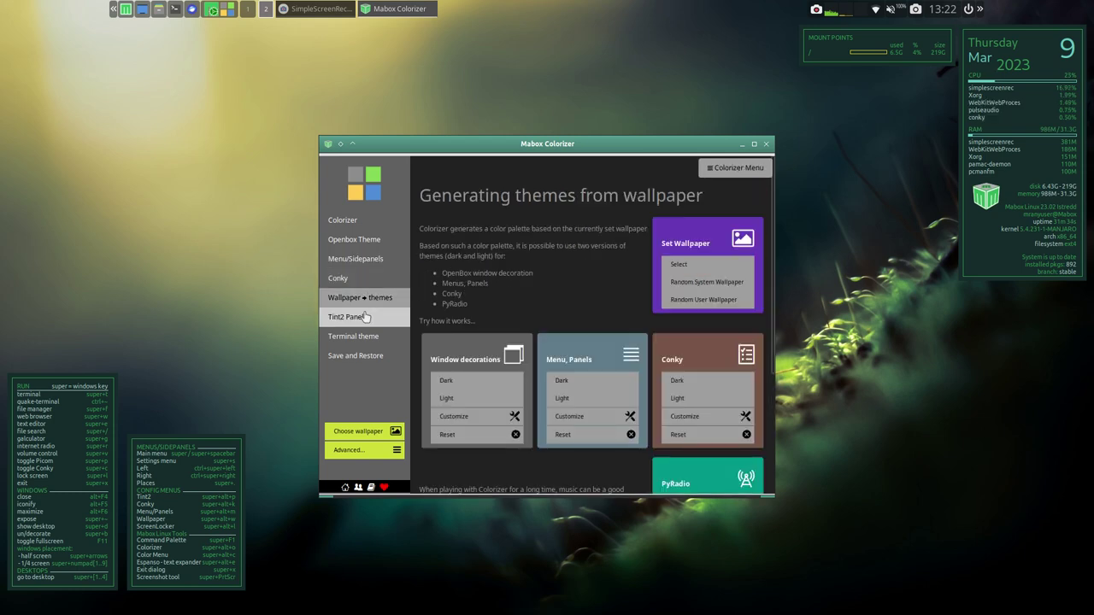
pyautogui.click(361, 319)
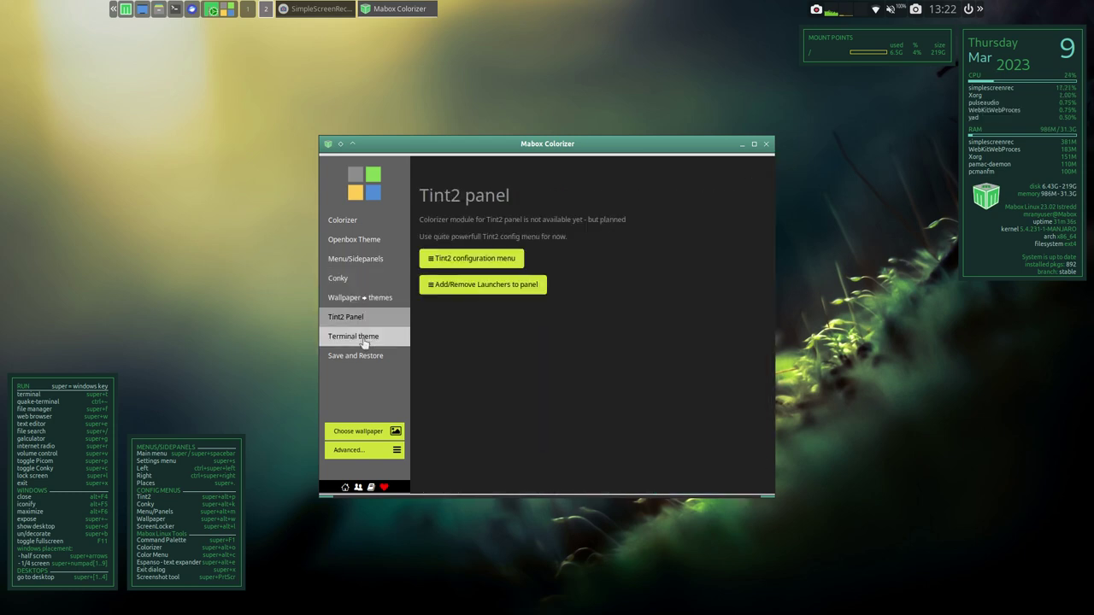
pyautogui.click(366, 340)
pyautogui.click(364, 360)
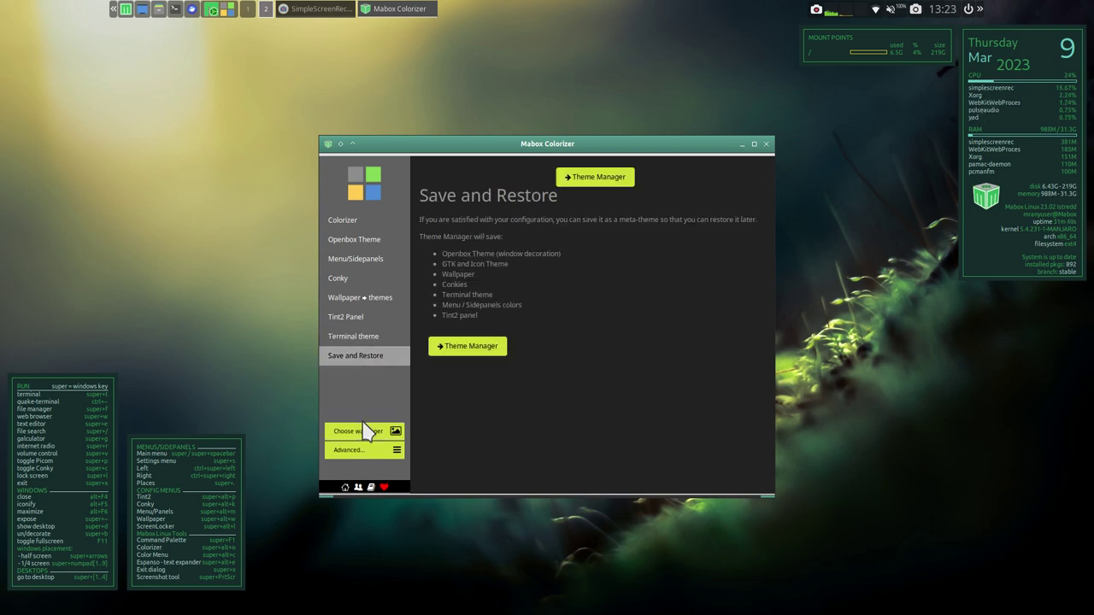
pyautogui.click(766, 144)
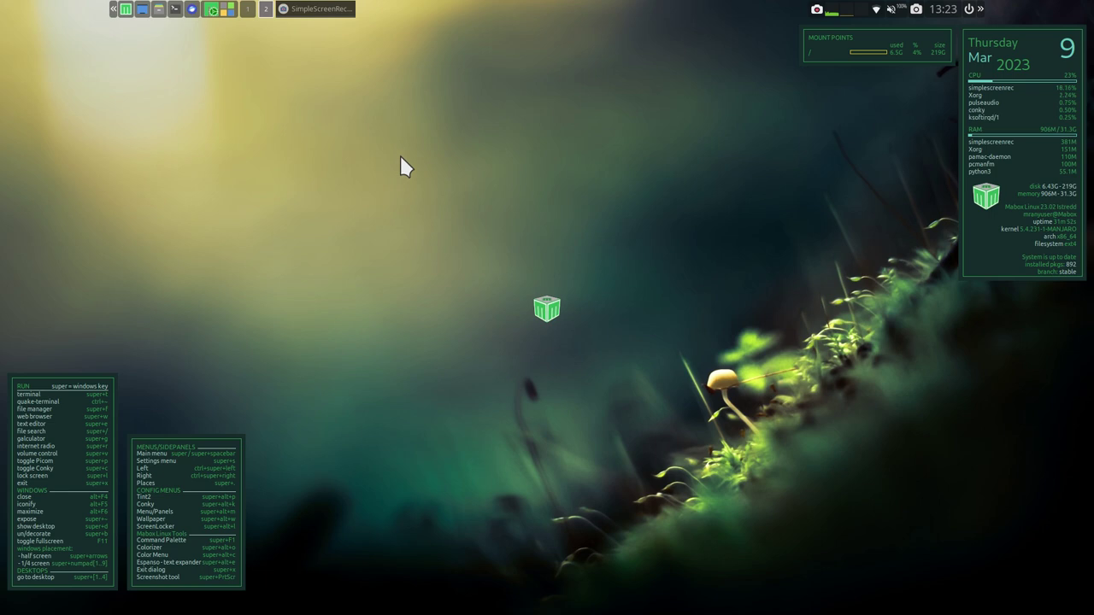
# - Launch Mabox Welcome by searching 'wel' in the desktop menu, then close it
pyautogui.rightClick(386, 106)
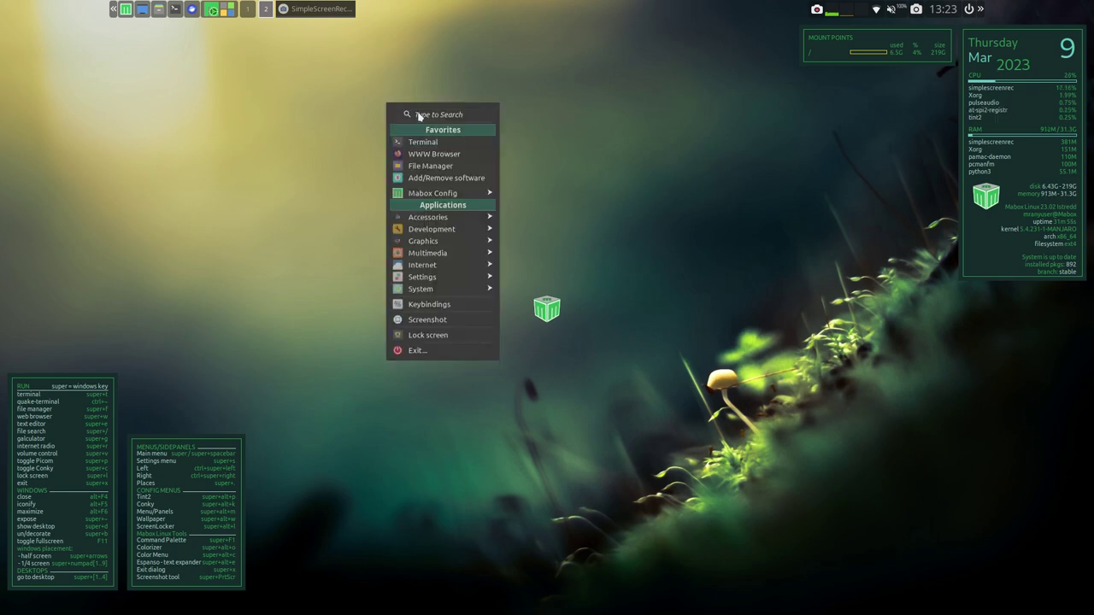
pyautogui.write('wel')
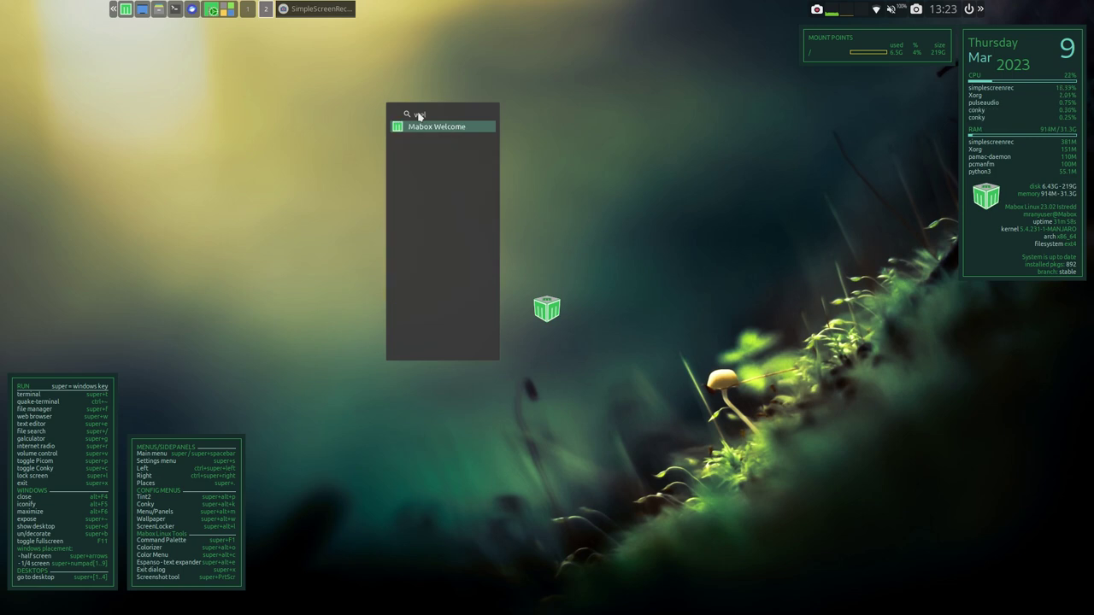
pyautogui.press('Return')
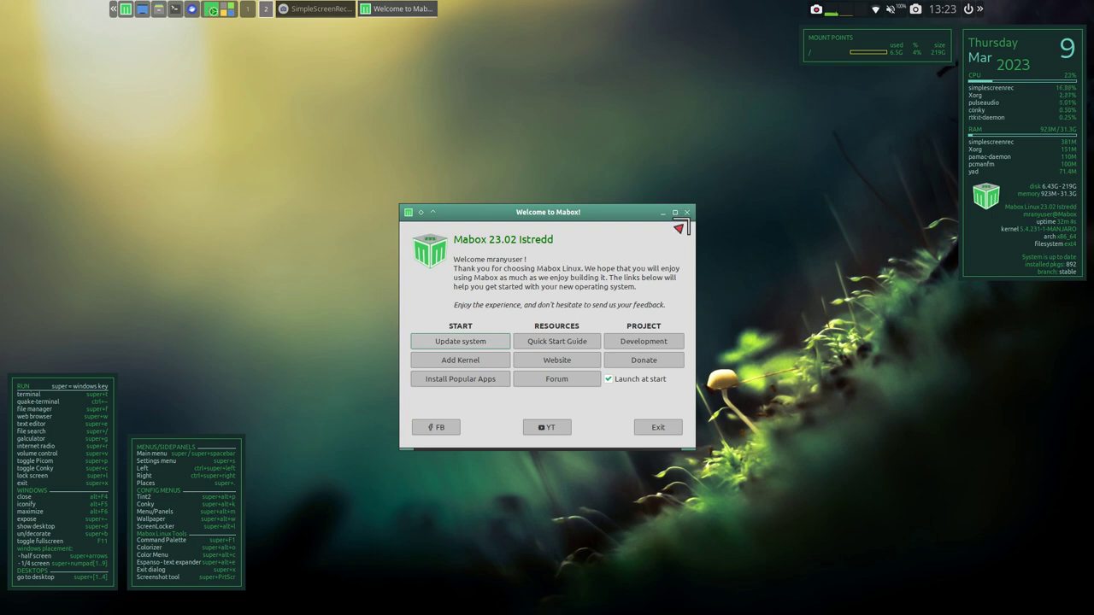
pyautogui.click(685, 212)
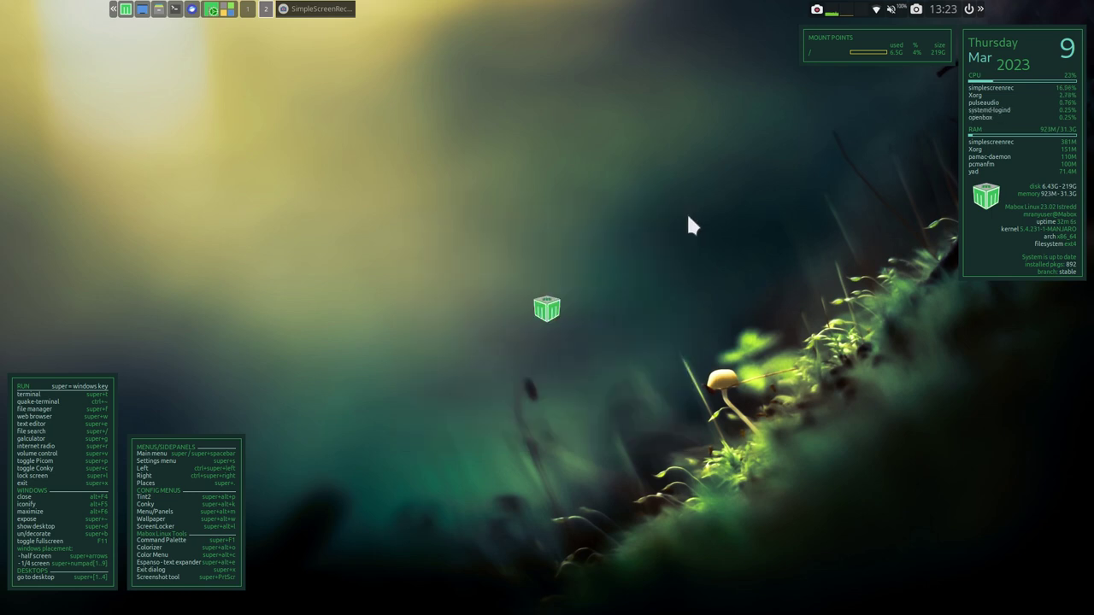
# - Browse the Wallpaper and System information entries of the Quick Navigation side panel, then close it
pyautogui.click(113, 15)
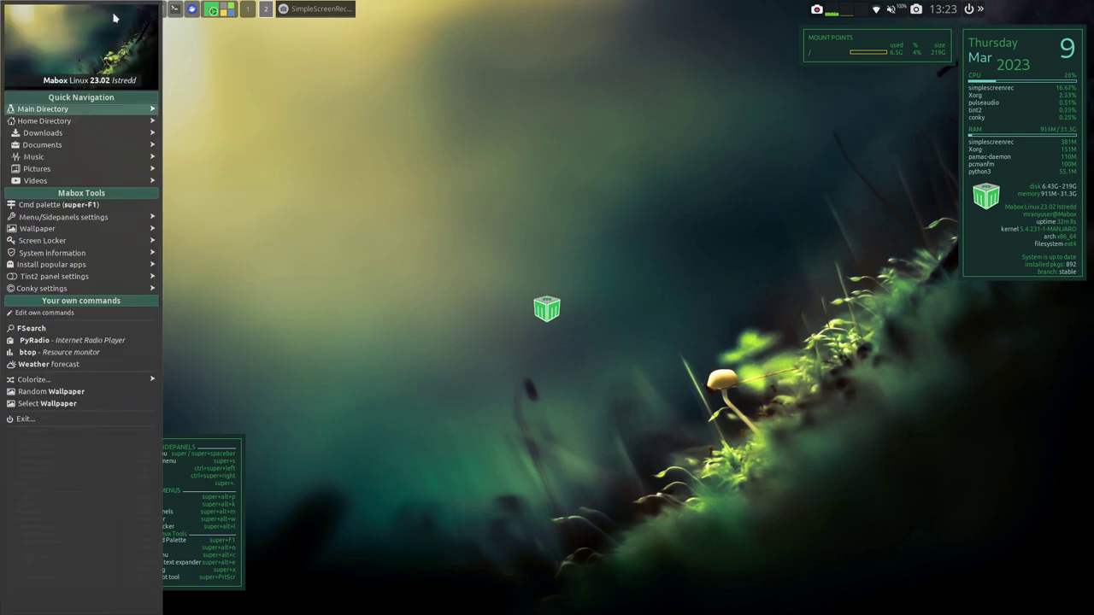
pyautogui.moveTo(129, 230)
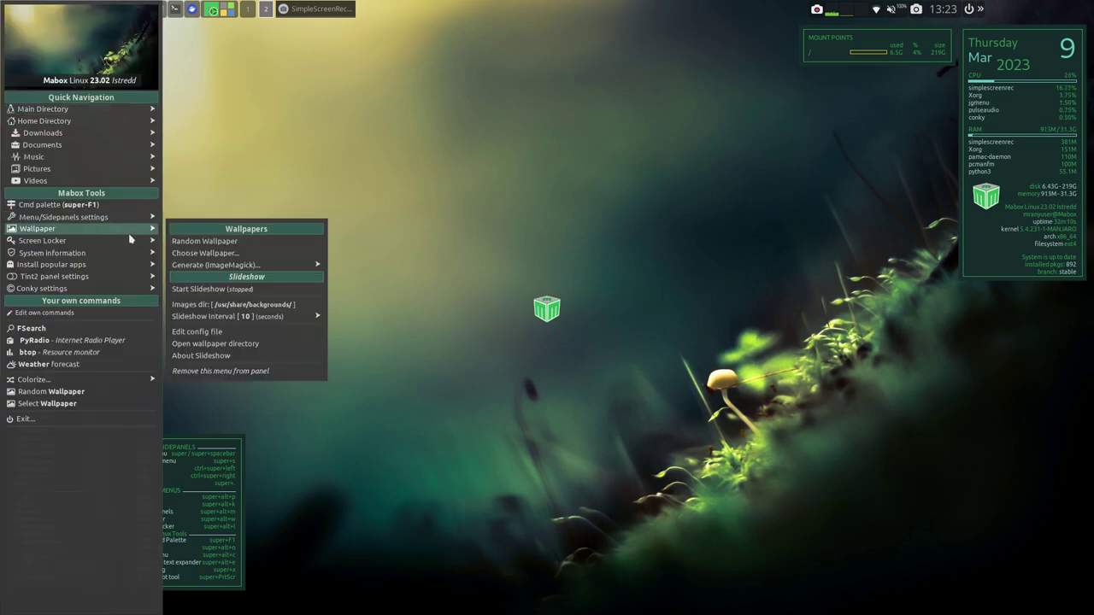
pyautogui.moveTo(123, 259)
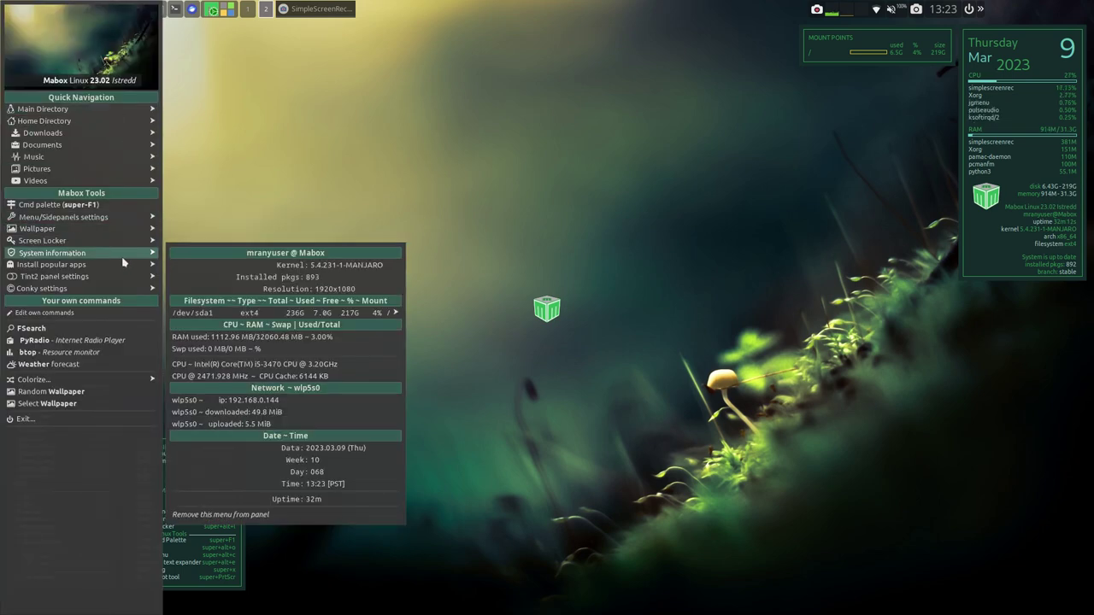
pyautogui.click(629, 195)
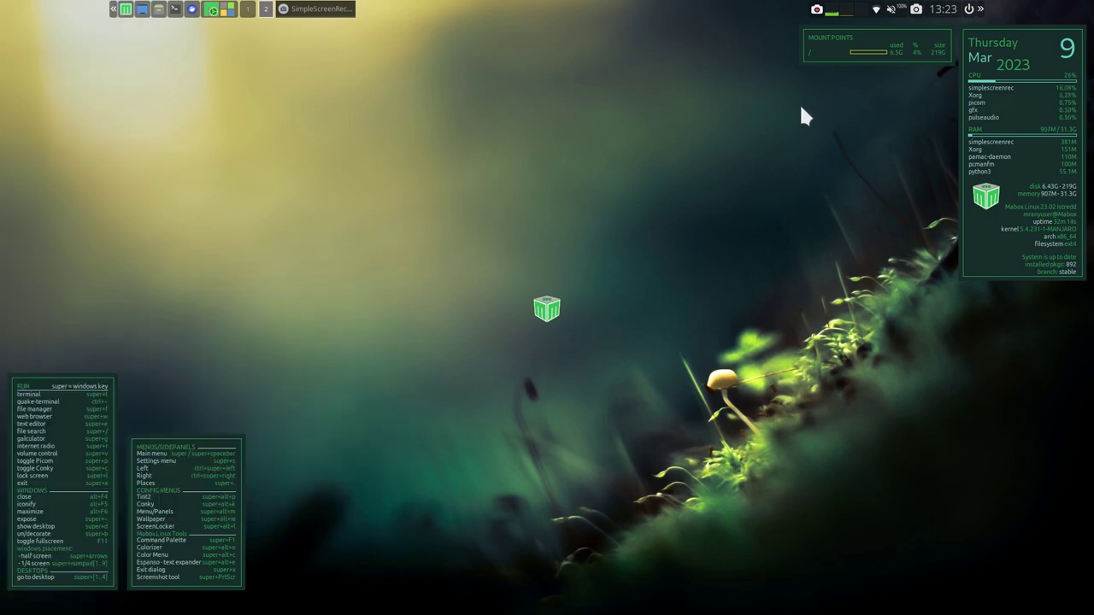
# - Open Pamac from the desktop menu, check its About dialog, then show Blender 17:3.4.1-13's details
pyautogui.rightClick(402, 72)
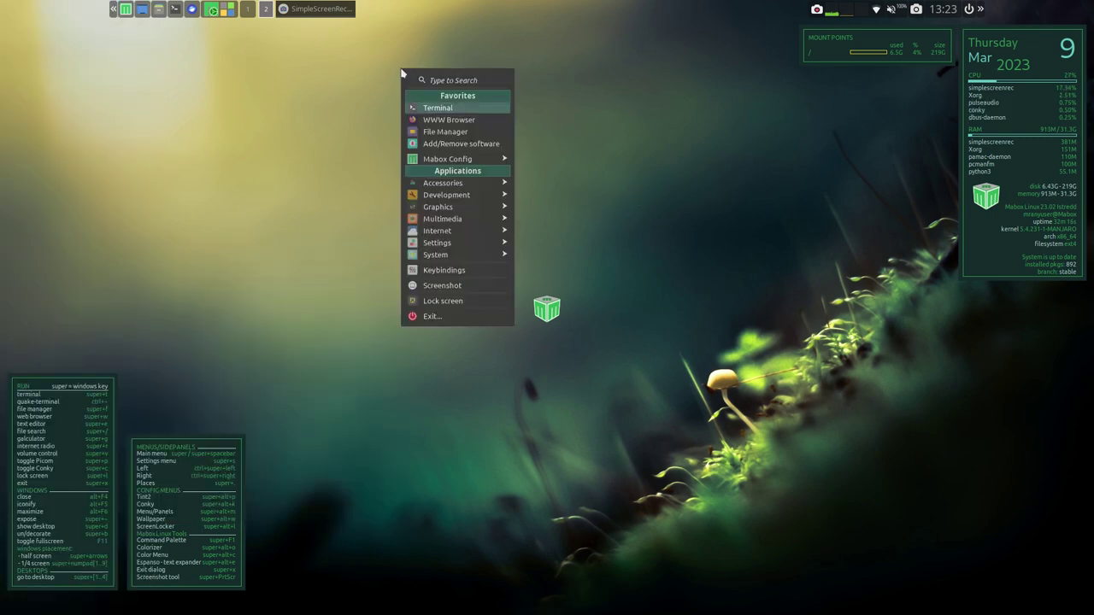
pyautogui.click(477, 145)
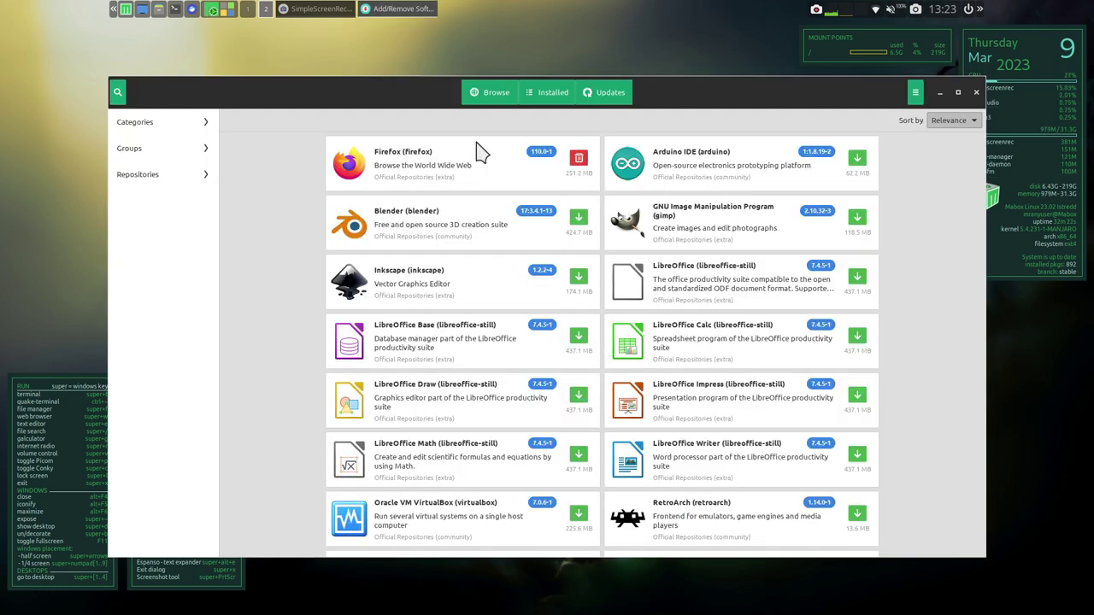
pyautogui.click(915, 94)
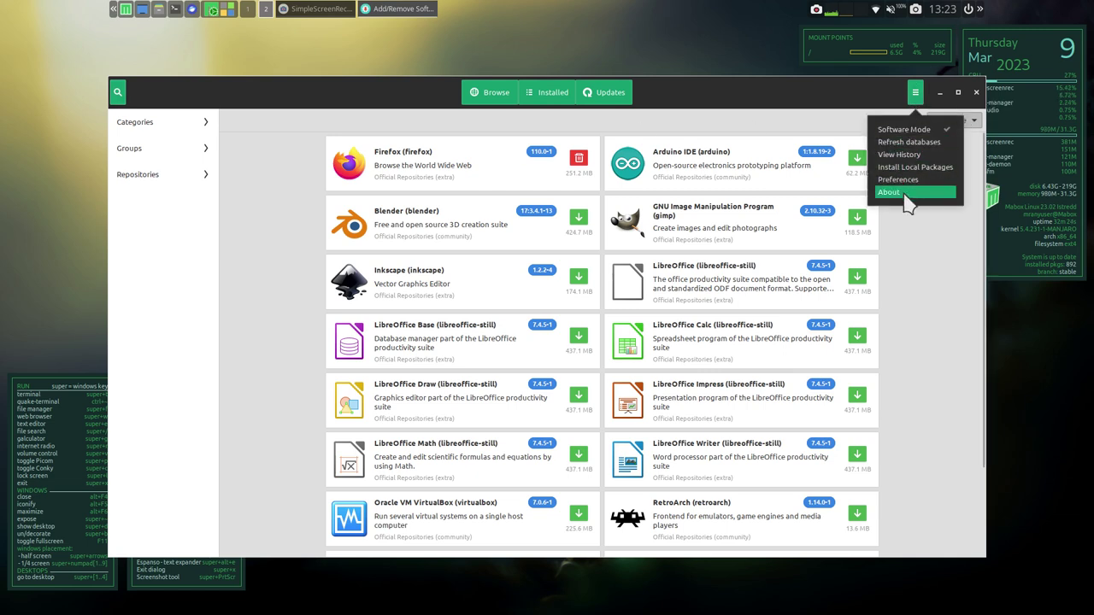
pyautogui.click(892, 192)
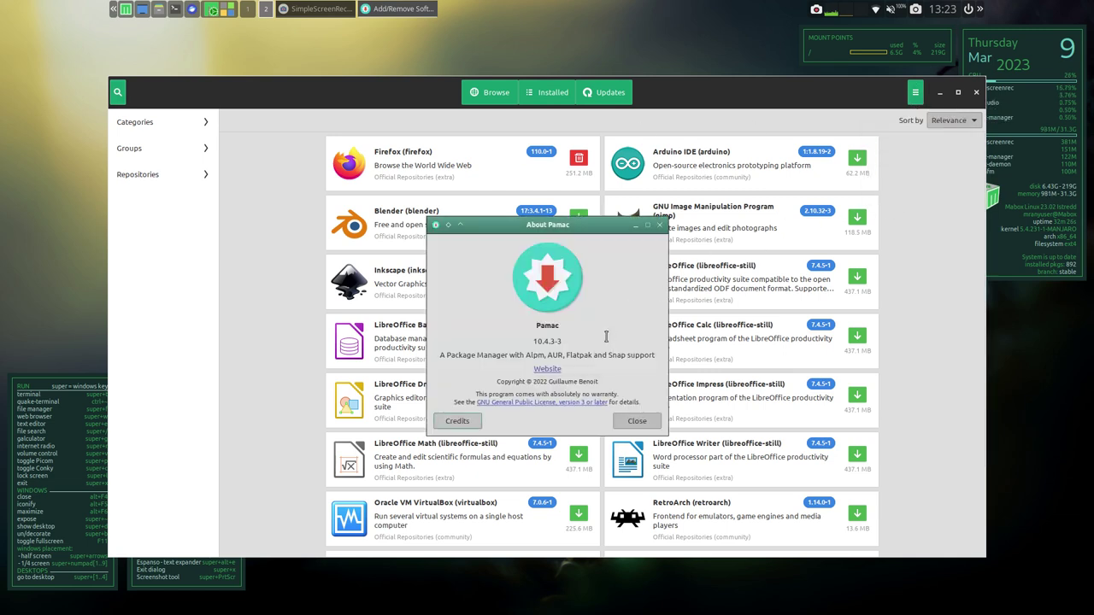
pyautogui.click(659, 225)
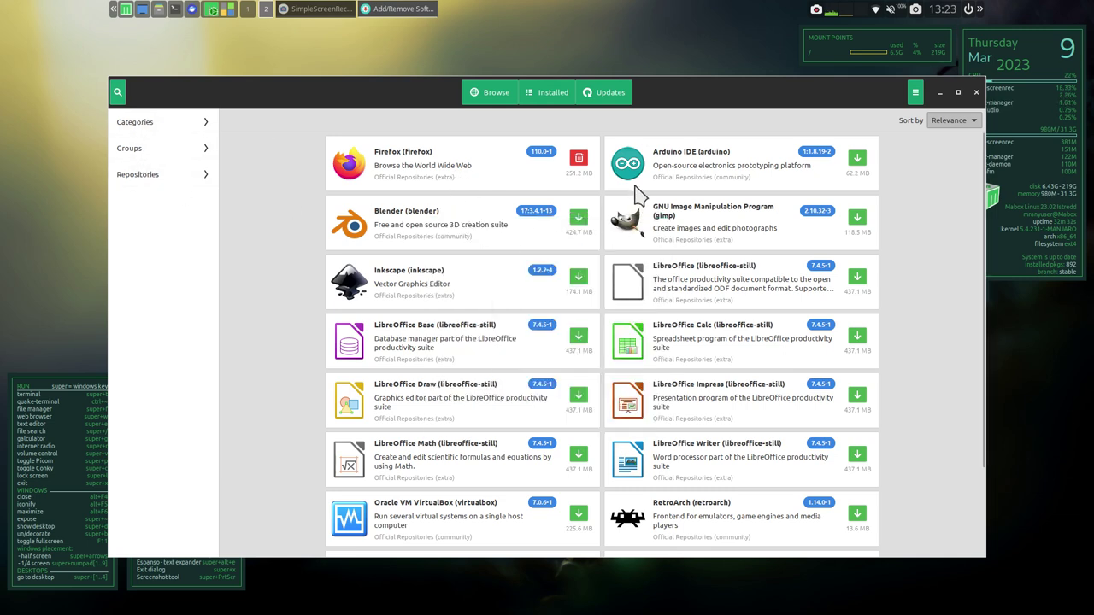
pyautogui.click(431, 235)
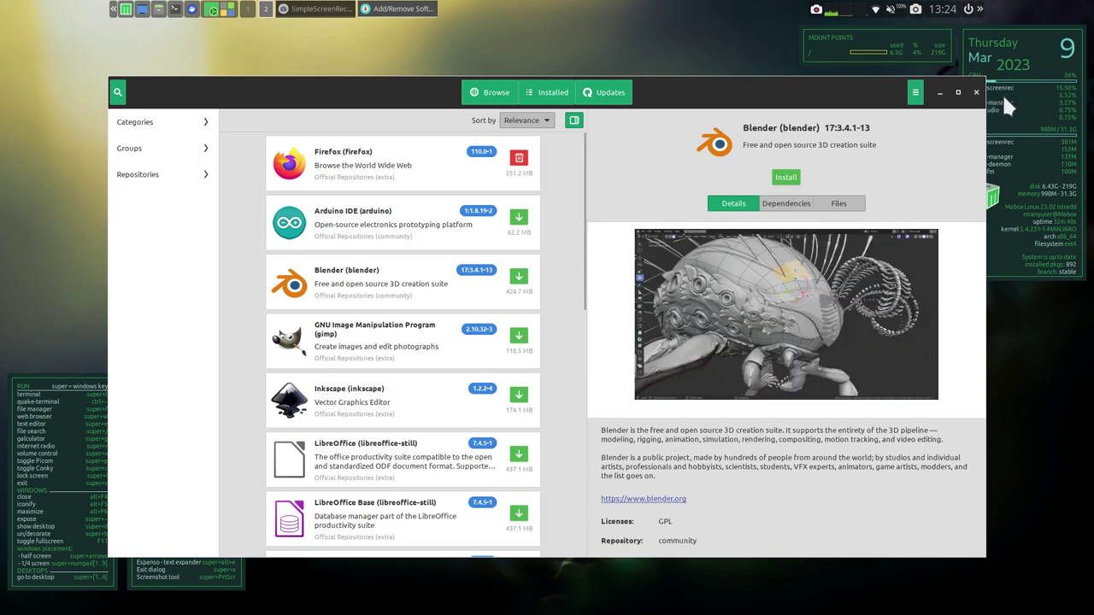
# - Close Pamac, then browse the desktop menu's submenus and dismiss it
pyautogui.click(975, 91)
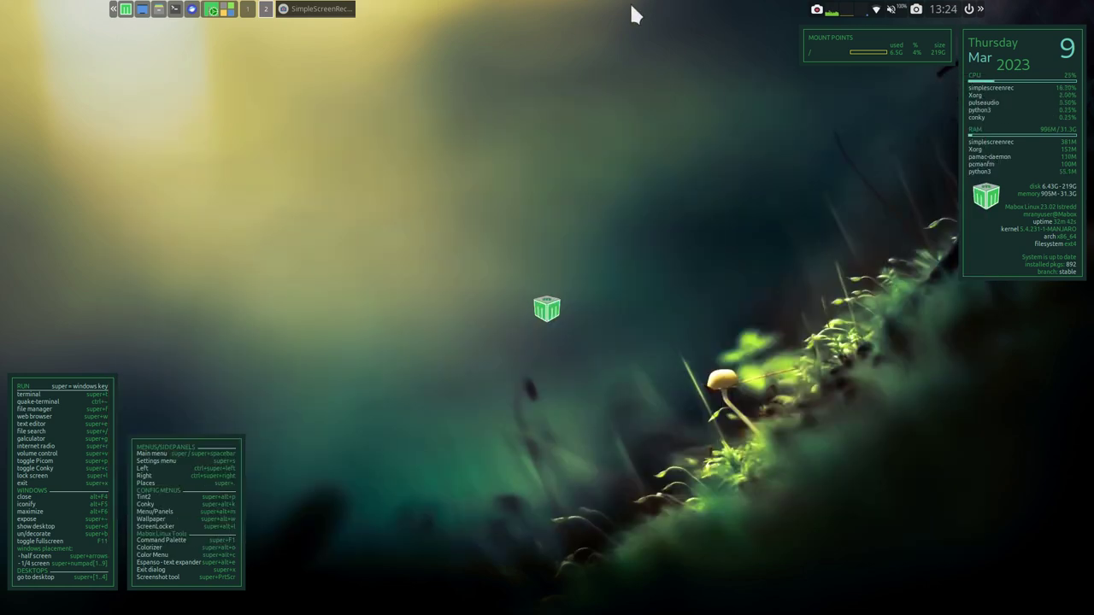
pyautogui.rightClick(518, 106)
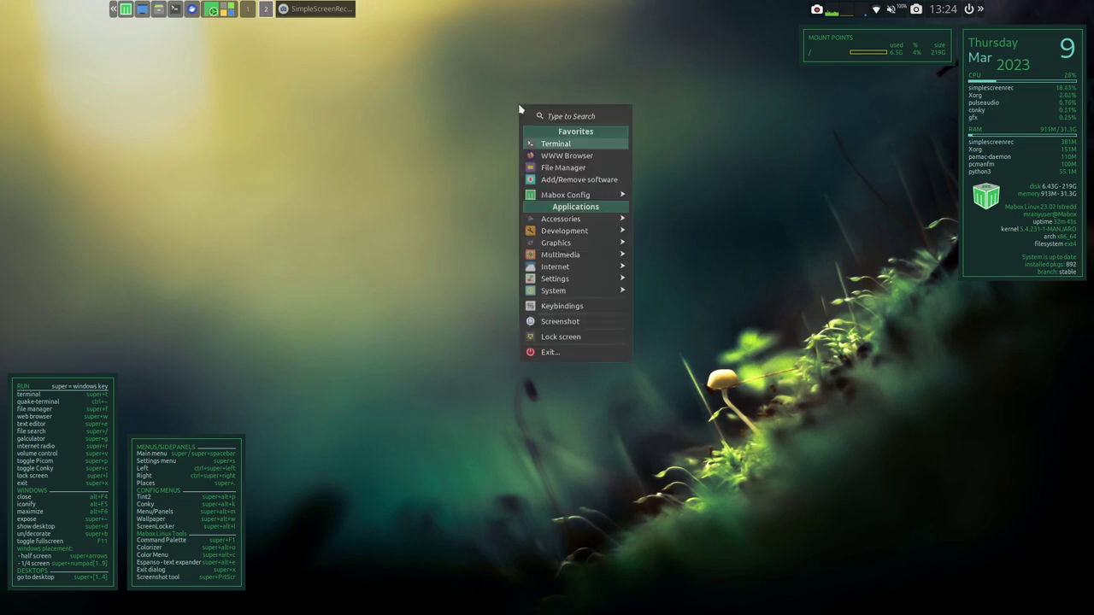
pyautogui.moveTo(575, 221)
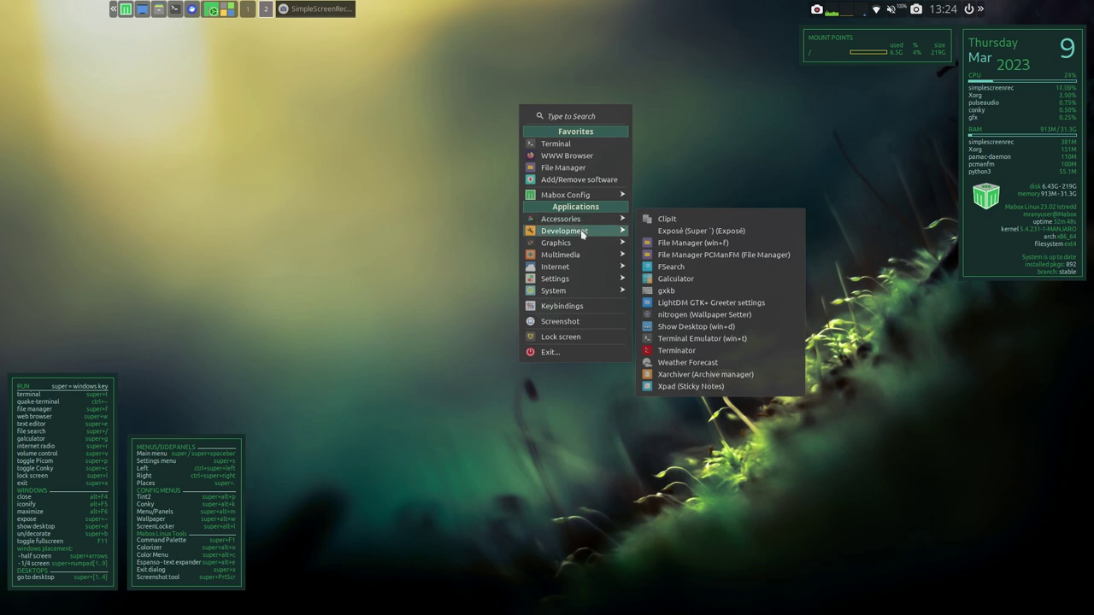
pyautogui.moveTo(588, 249)
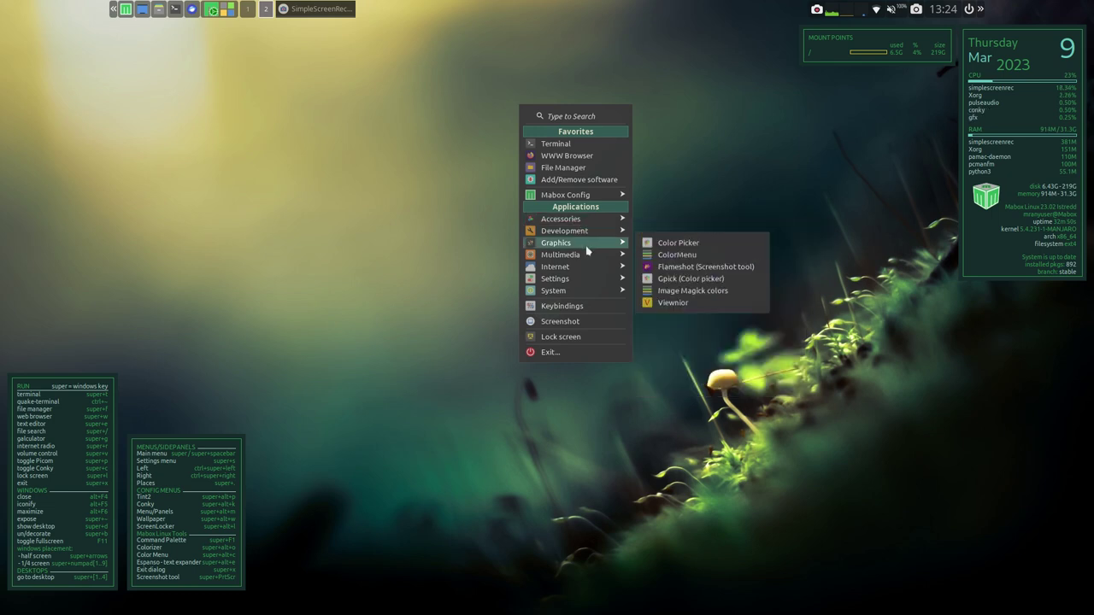
pyautogui.click(335, 193)
# - Open and close the Quick Navigation and system settings side panels
pyautogui.click(115, 12)
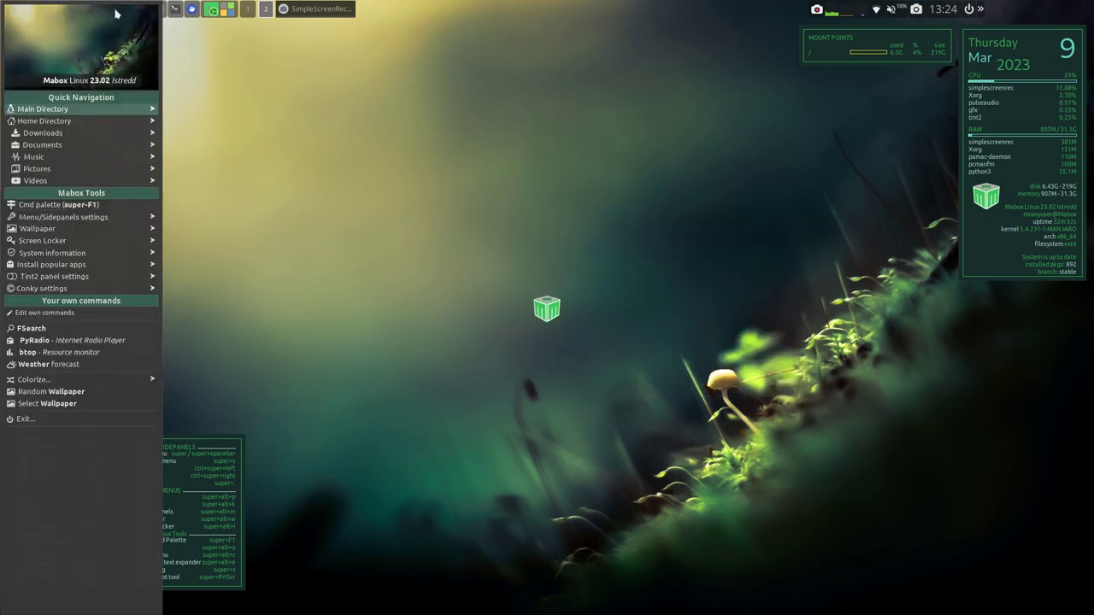
pyautogui.click(598, 113)
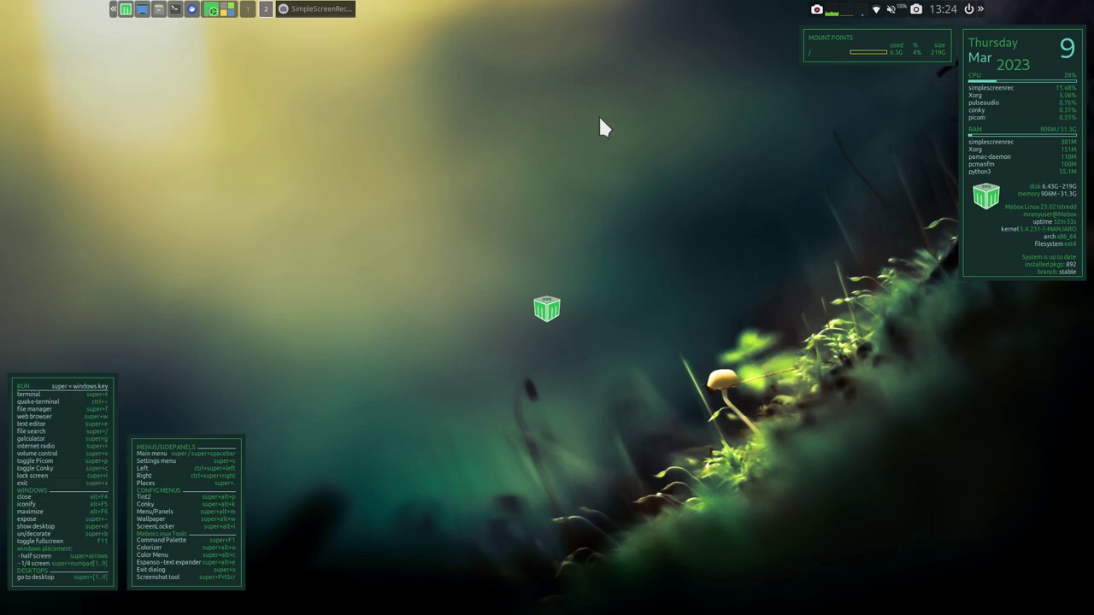
pyautogui.click(982, 10)
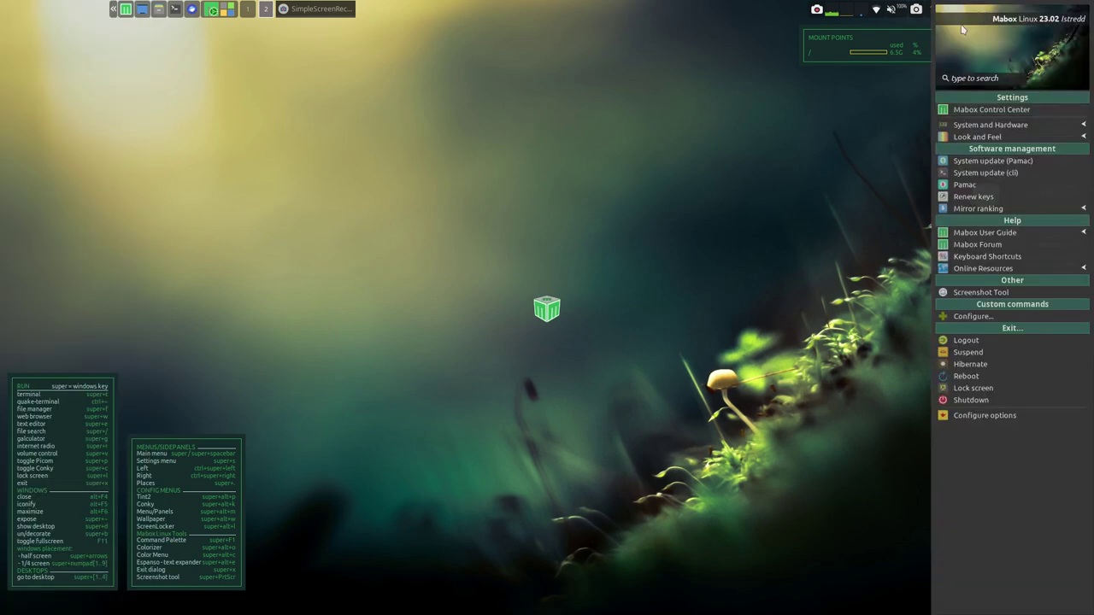
pyautogui.click(857, 152)
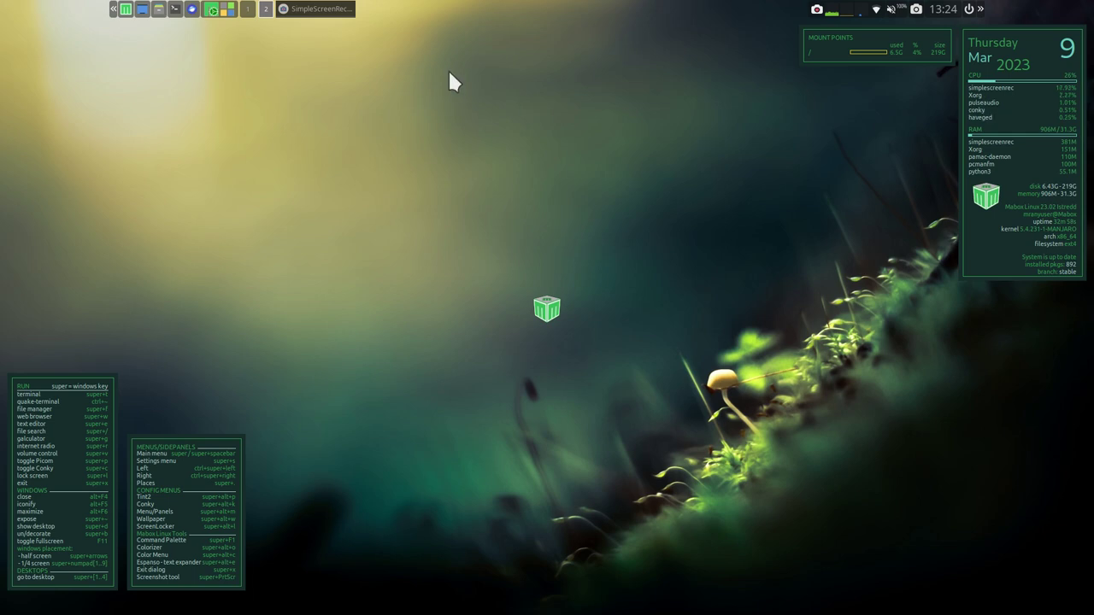
# - Open Mabox Control Center from the desktop menu's Mabox Config submenu
pyautogui.rightClick(530, 59)
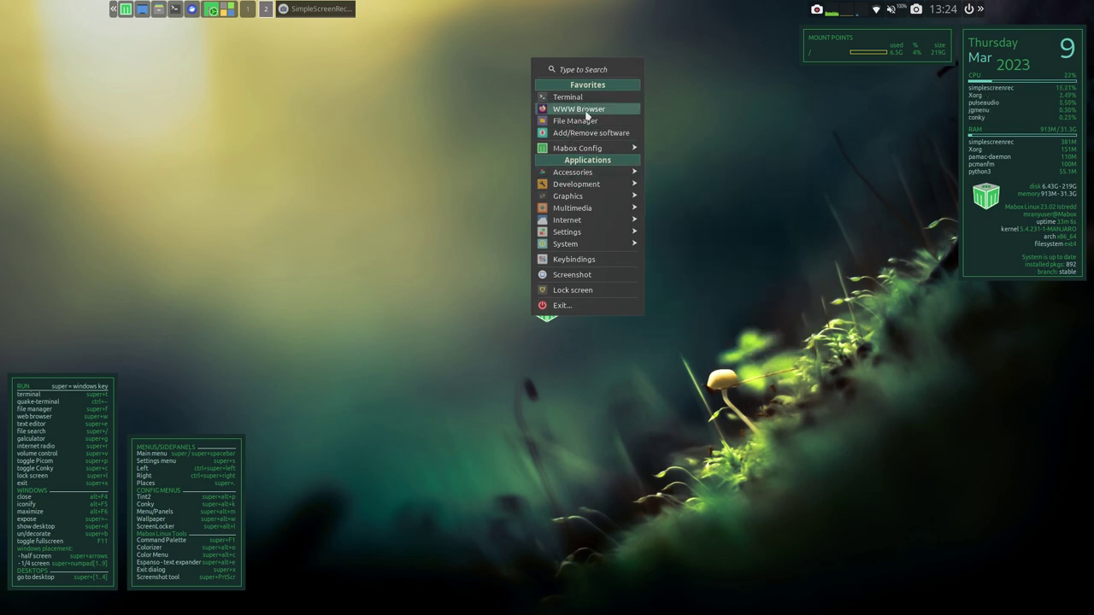
pyautogui.moveTo(600, 150)
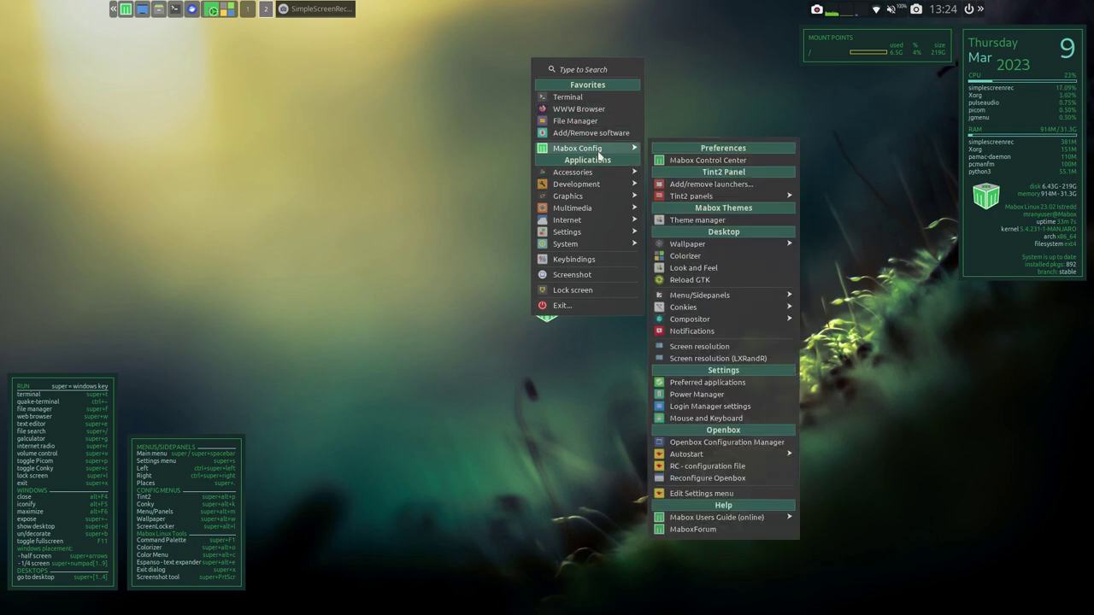
pyautogui.click(692, 160)
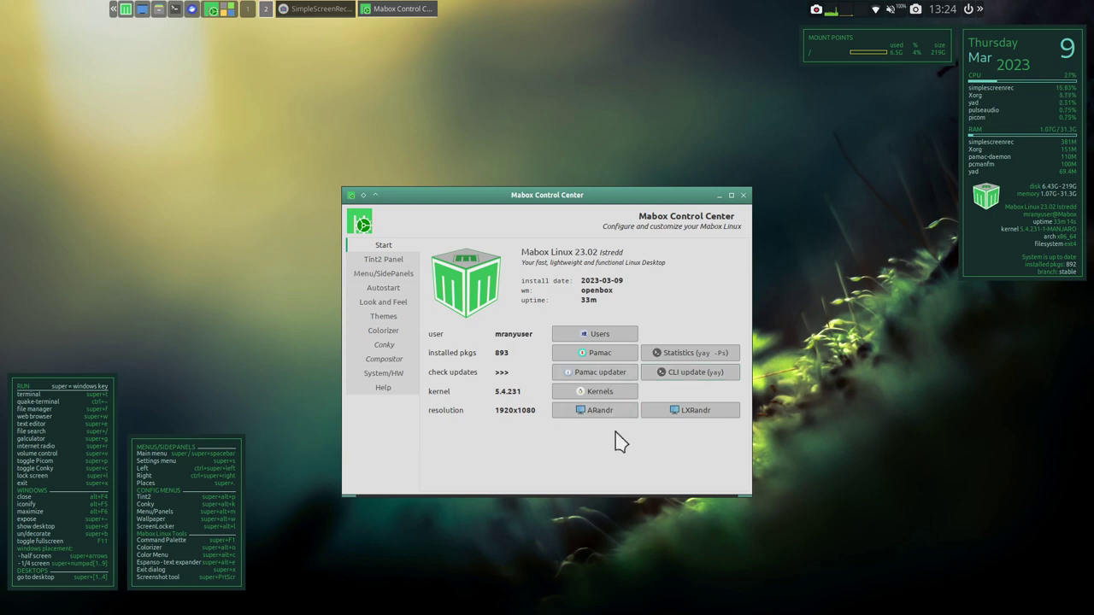
# - View each Control Center page from Menu/Panels through Help, return to Start, and close it
pyautogui.click(384, 277)
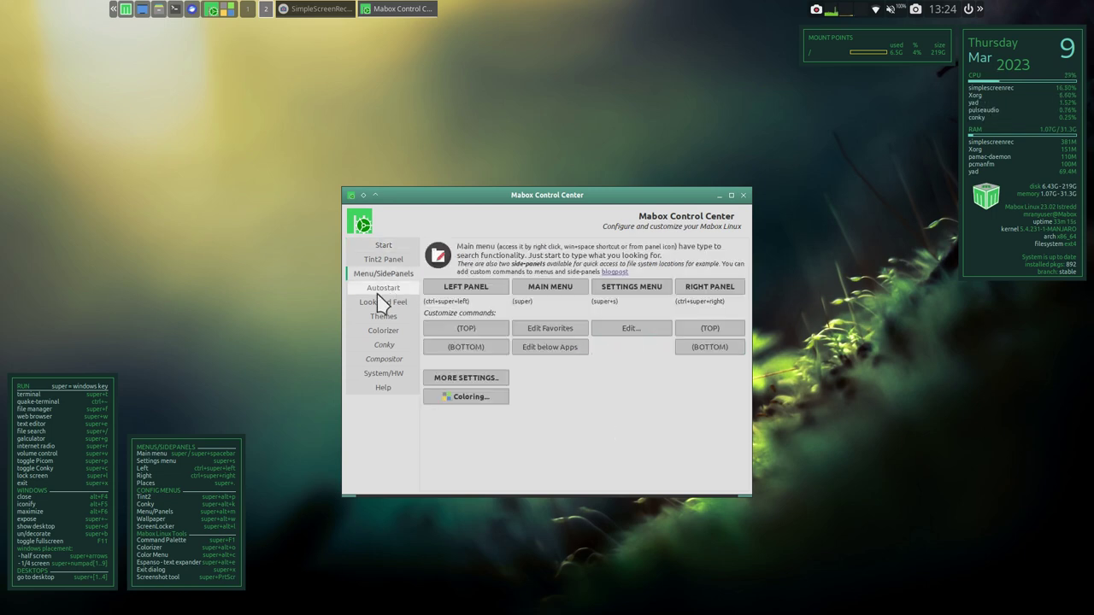
pyautogui.click(383, 289)
pyautogui.click(383, 303)
pyautogui.click(383, 316)
pyautogui.click(383, 331)
pyautogui.click(384, 344)
pyautogui.click(384, 360)
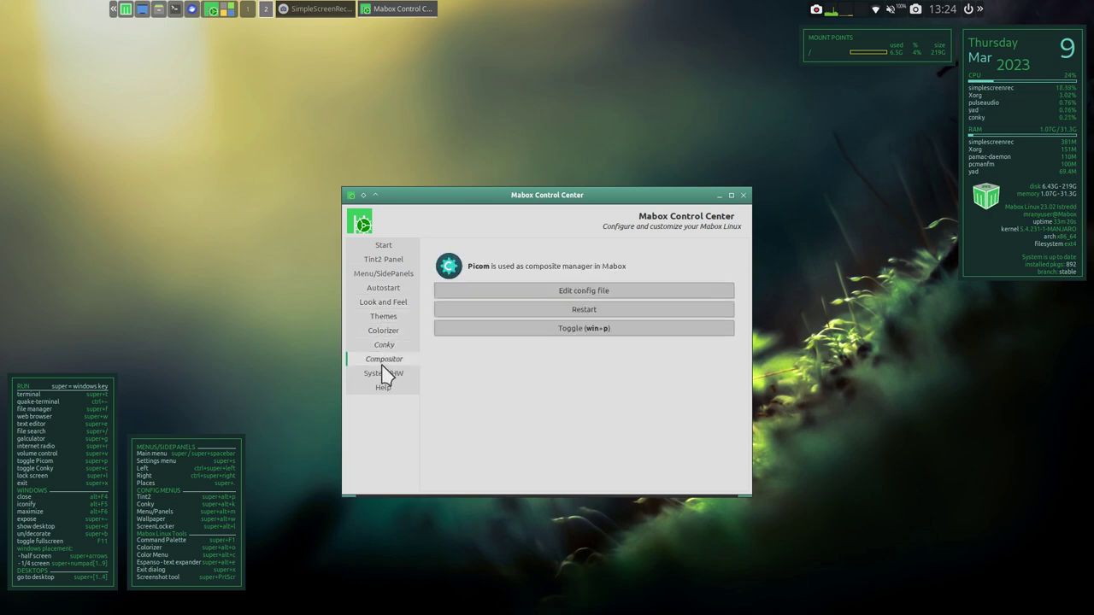
pyautogui.click(384, 374)
pyautogui.click(385, 389)
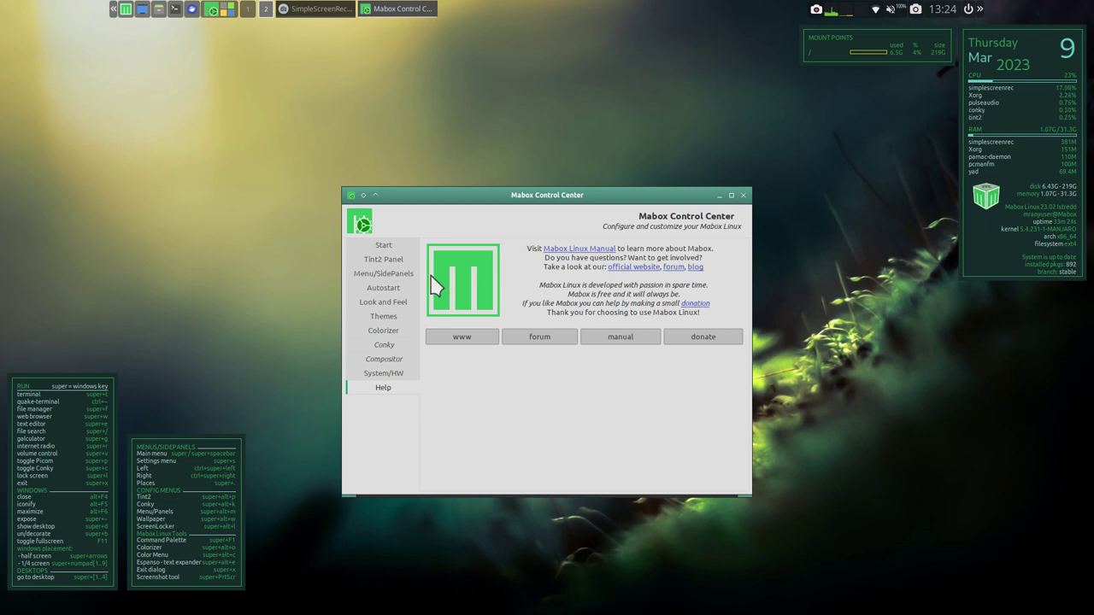
pyautogui.click(400, 248)
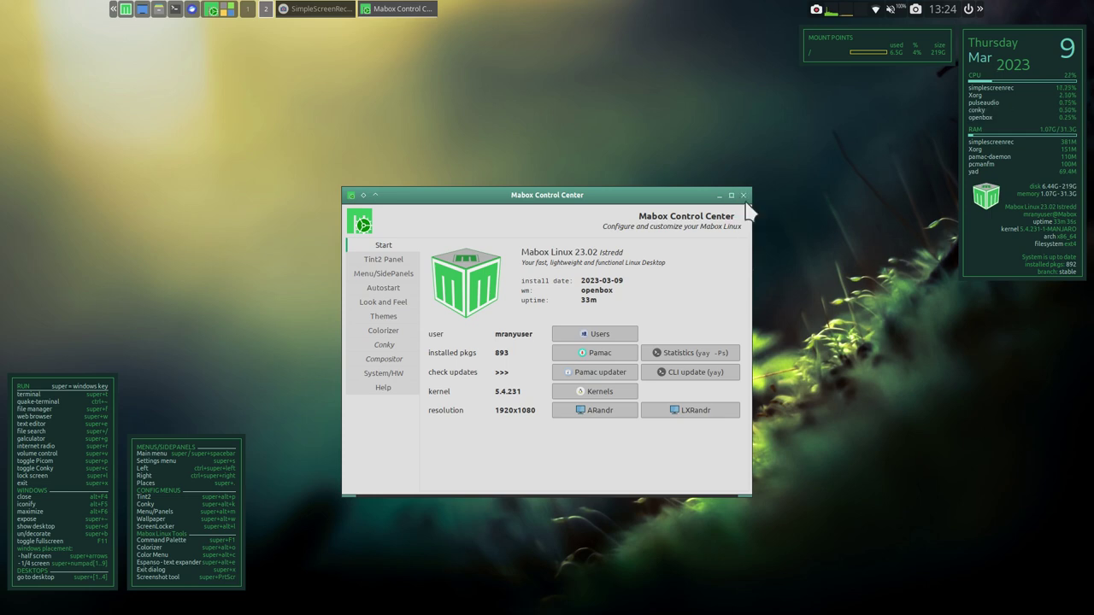
pyautogui.click(744, 197)
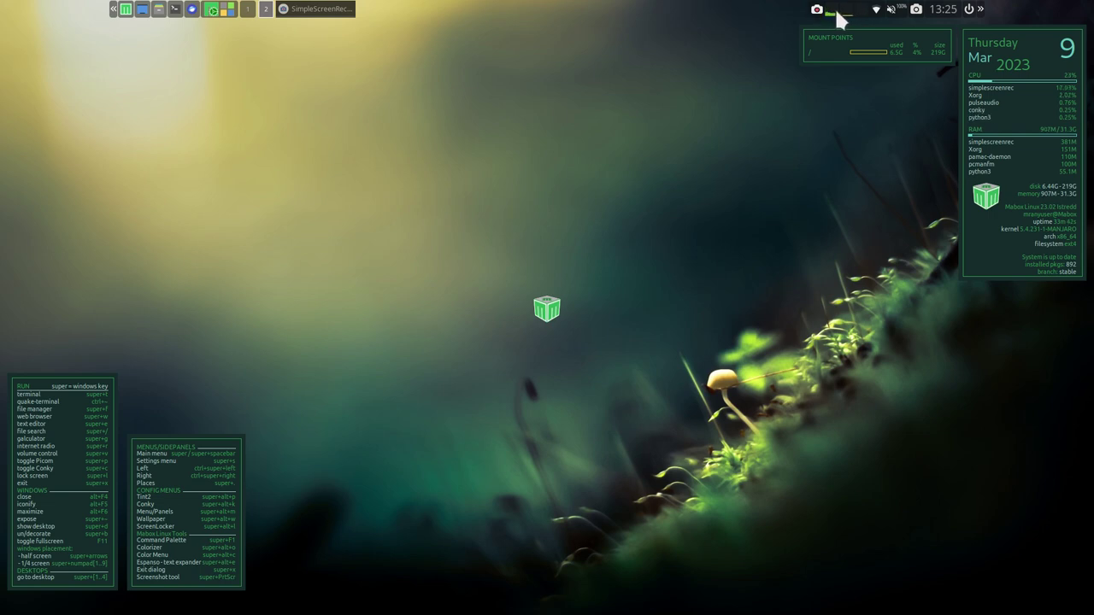
pyautogui.moveTo(848, 14)
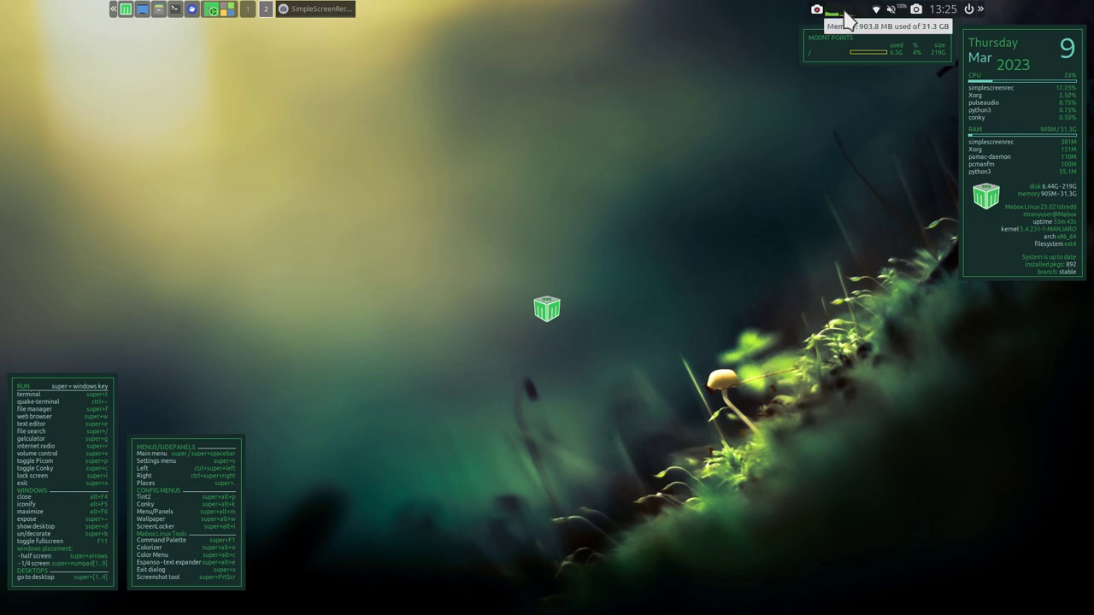
pyautogui.click(939, 17)
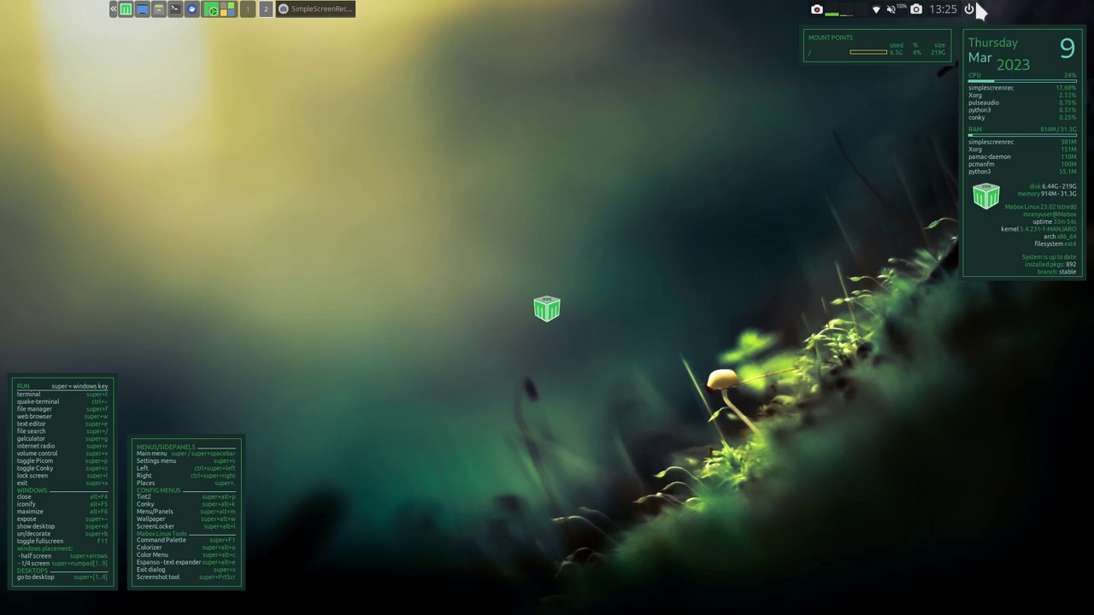
pyautogui.click(970, 10)
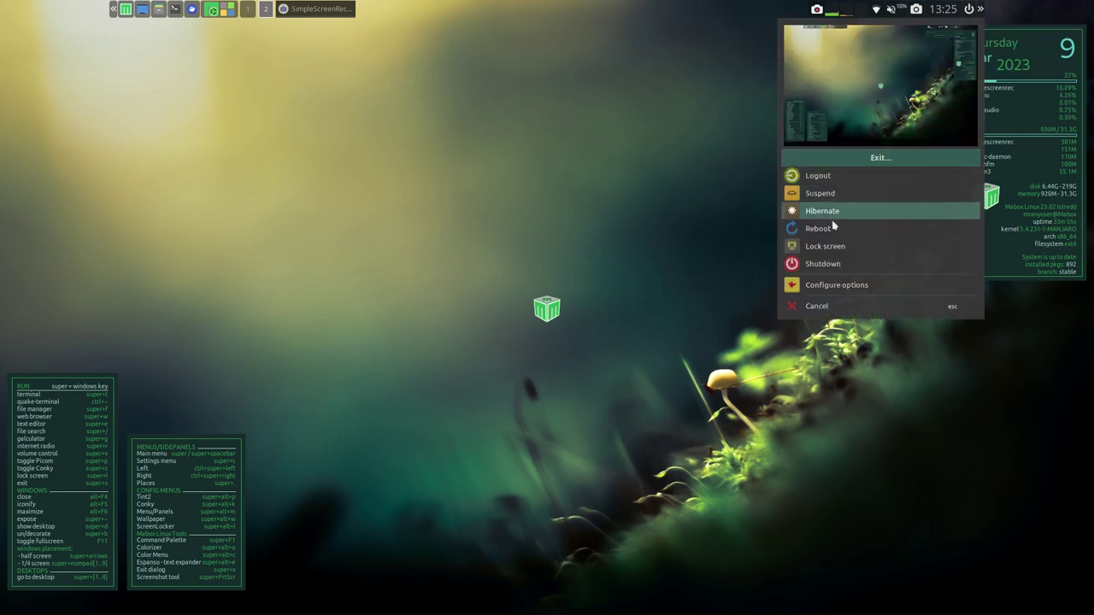
pyautogui.click(877, 346)
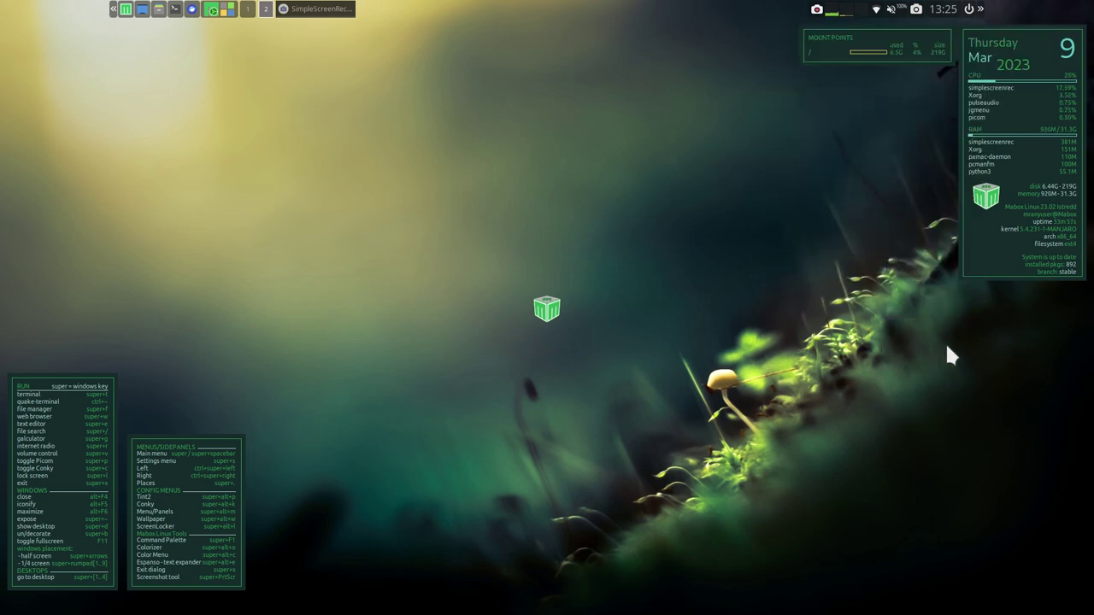
pyautogui.click(980, 7)
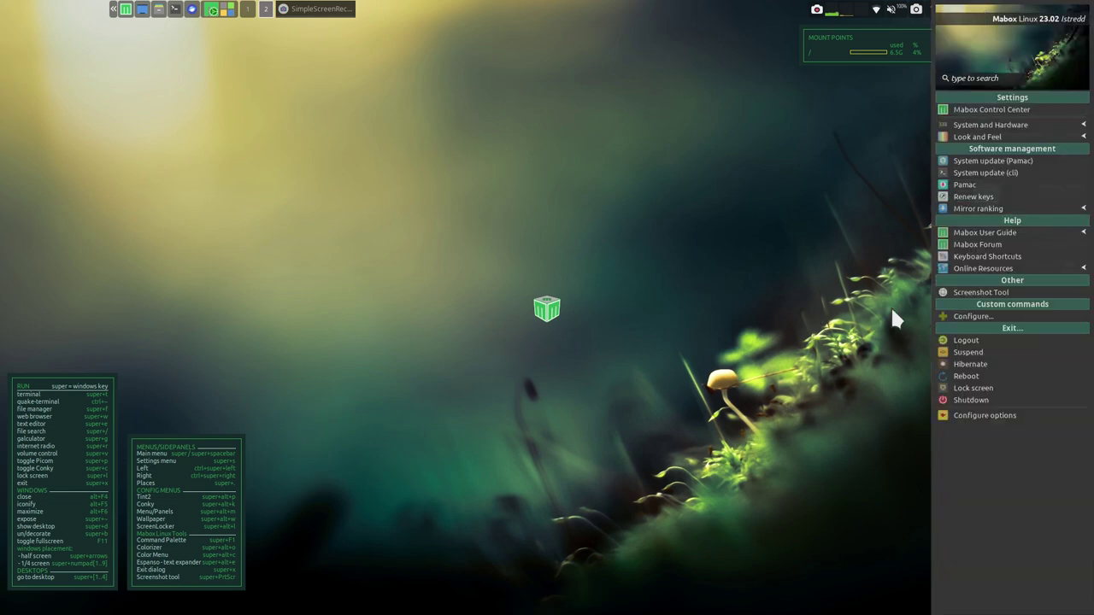
pyautogui.click(810, 408)
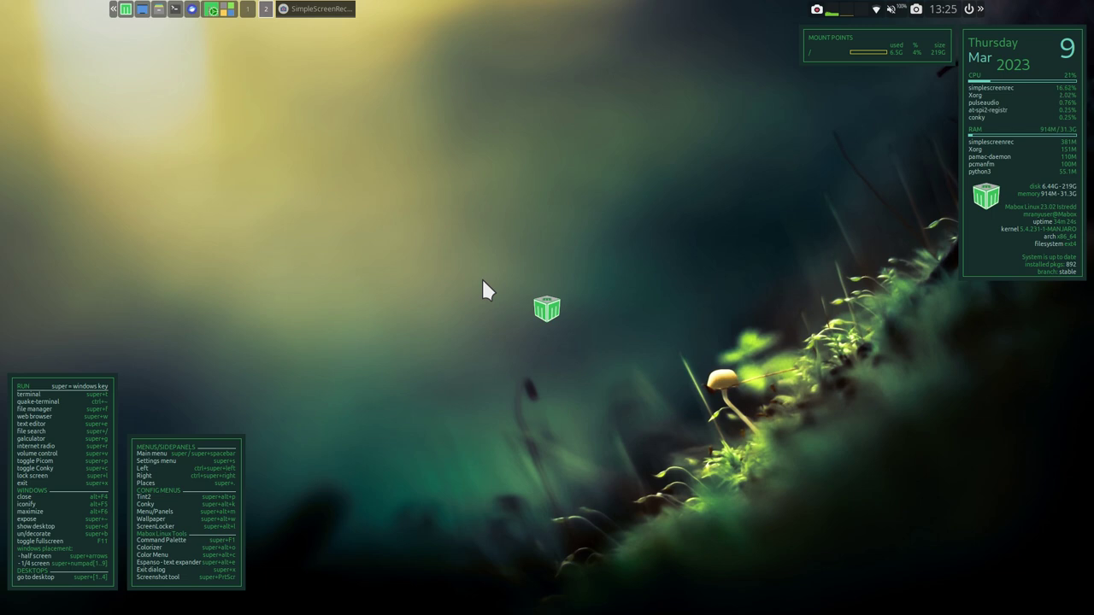
# - Open and close a terminal with Super+T, then show the desktop menu's Applications > Accessories list
pyautogui.press('super+t')
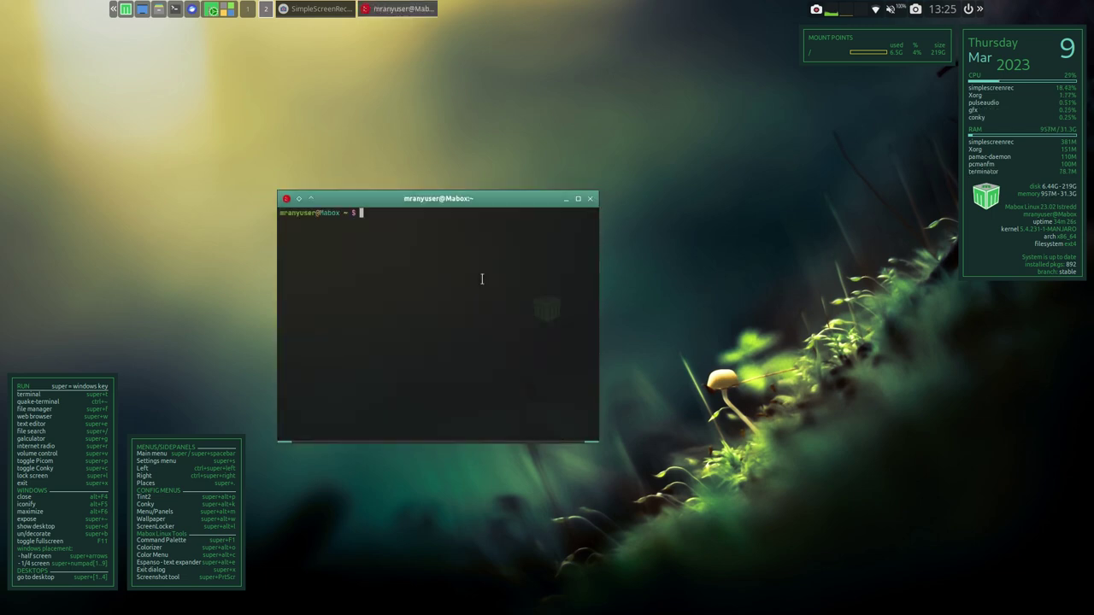
pyautogui.click(590, 199)
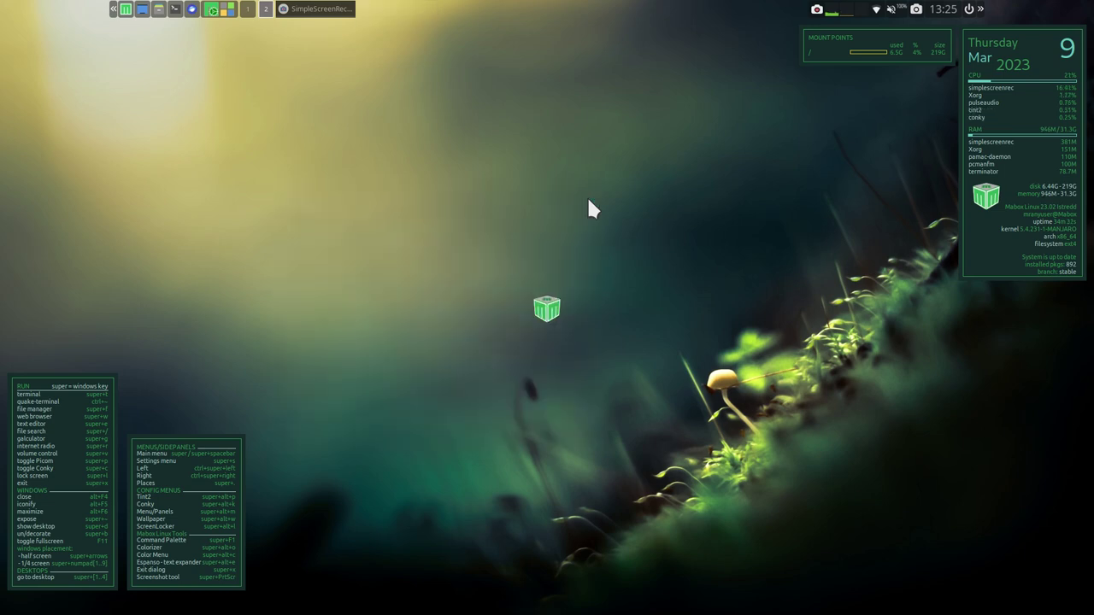
pyautogui.rightClick(436, 103)
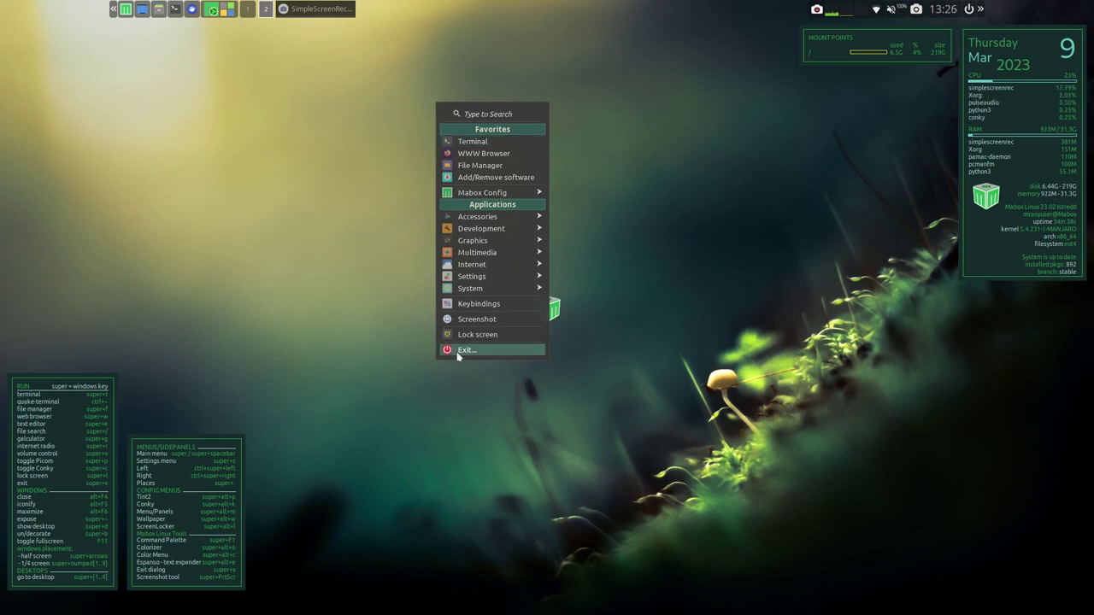
pyautogui.moveTo(498, 280)
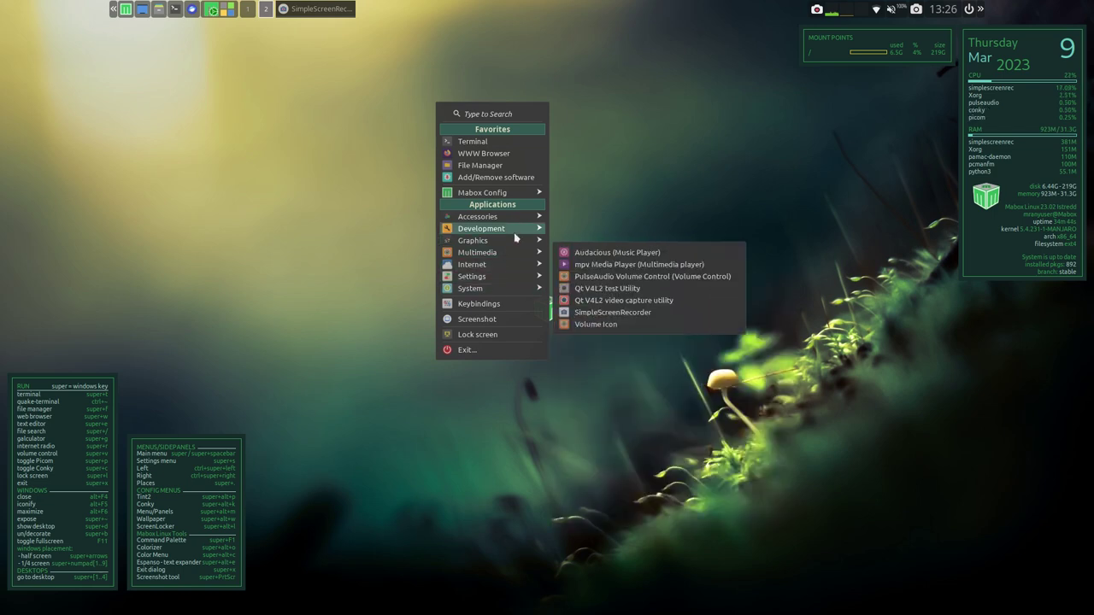
pyautogui.moveTo(515, 236)
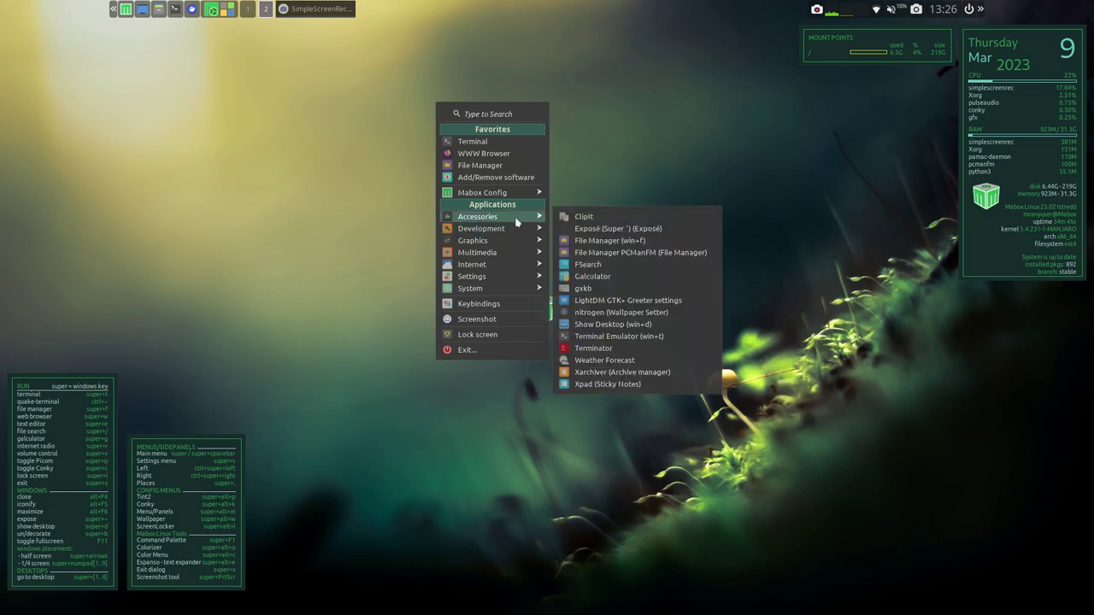
# - Launch PCManFM, shrink and re-enlarge the folder icons, and check the View menu
pyautogui.click(601, 253)
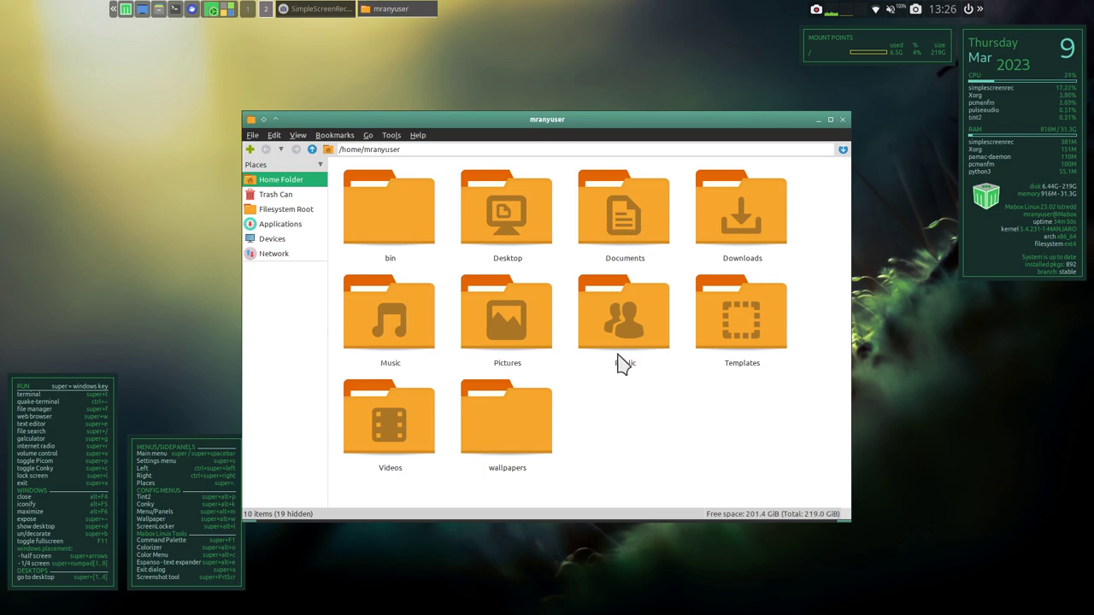
pyautogui.hotkey('ctrl', '-')
pyautogui.hotkey('ctrl', '-')
pyautogui.hotkey('ctrl', '-')
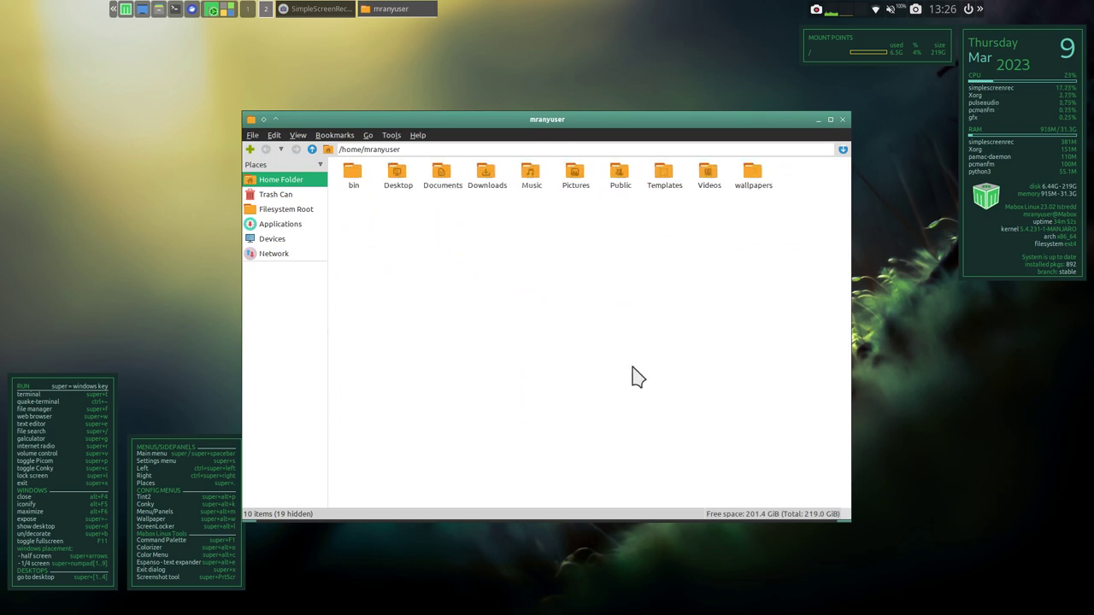
pyautogui.hotkey('ctrl', '+')
pyautogui.hotkey('ctrl', '+')
pyautogui.hotkey('ctrl', '+')
pyautogui.hotkey('ctrl', '+')
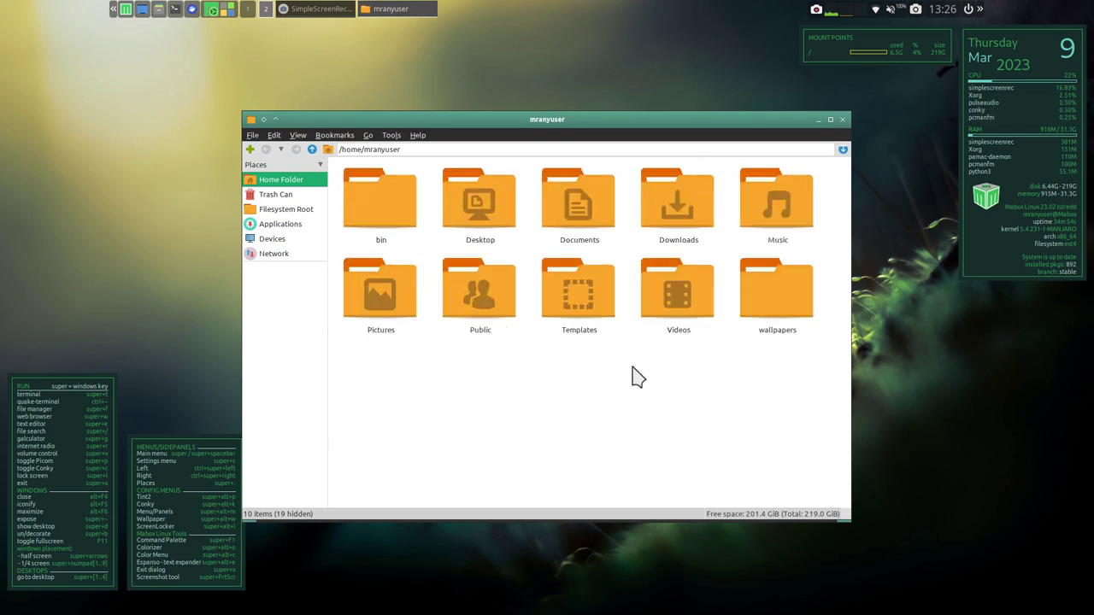
pyautogui.hotkey('ctrl', '-')
pyautogui.hotkey('ctrl', '+')
pyautogui.click(296, 135)
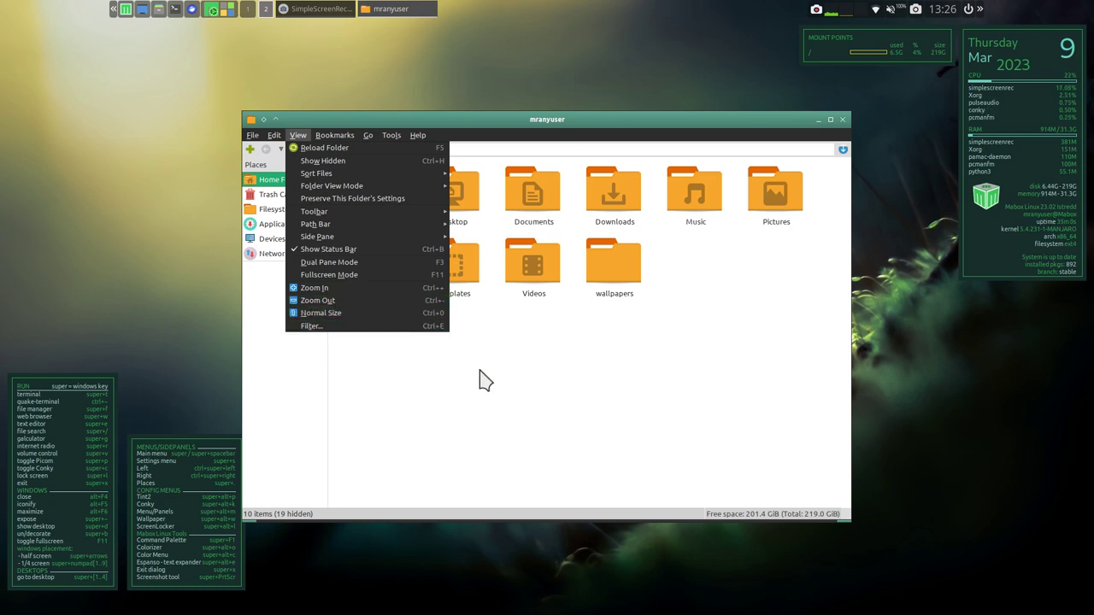
pyautogui.click(598, 380)
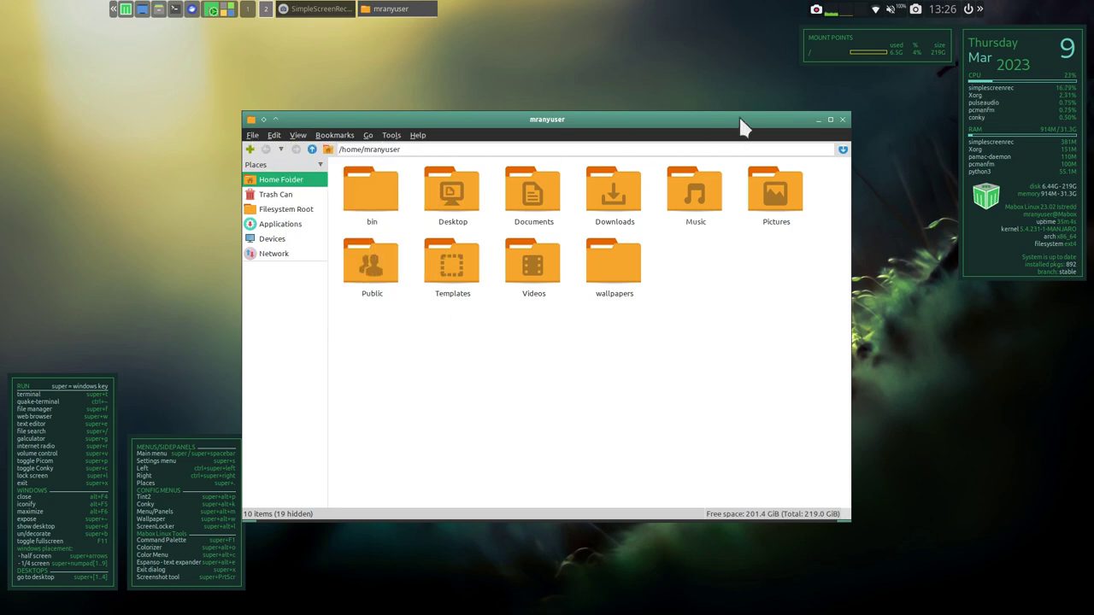
# - View PCManFM's Help > About details, highlighting 'Lightweight file manager', then close the dialog and window
pyautogui.click(418, 135)
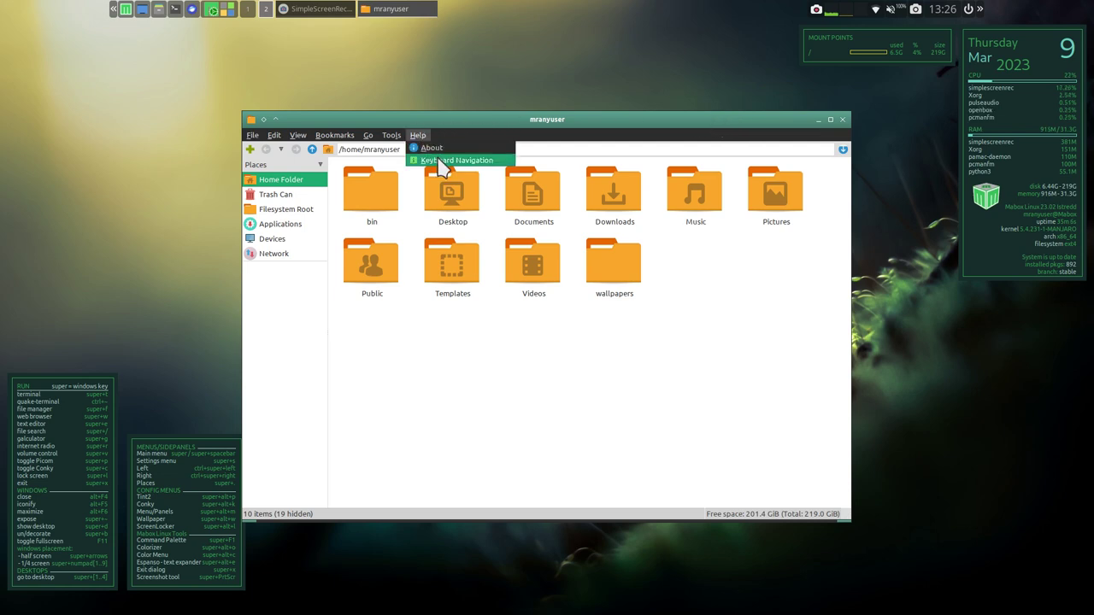
pyautogui.click(442, 161)
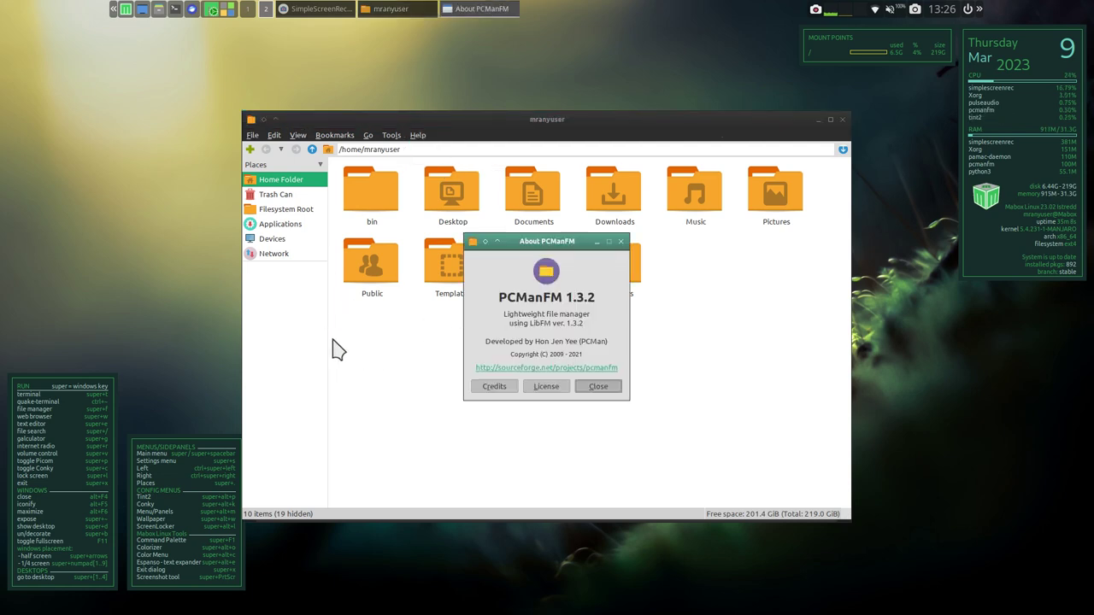
pyautogui.moveTo(495, 315); pyautogui.dragTo(588, 314)
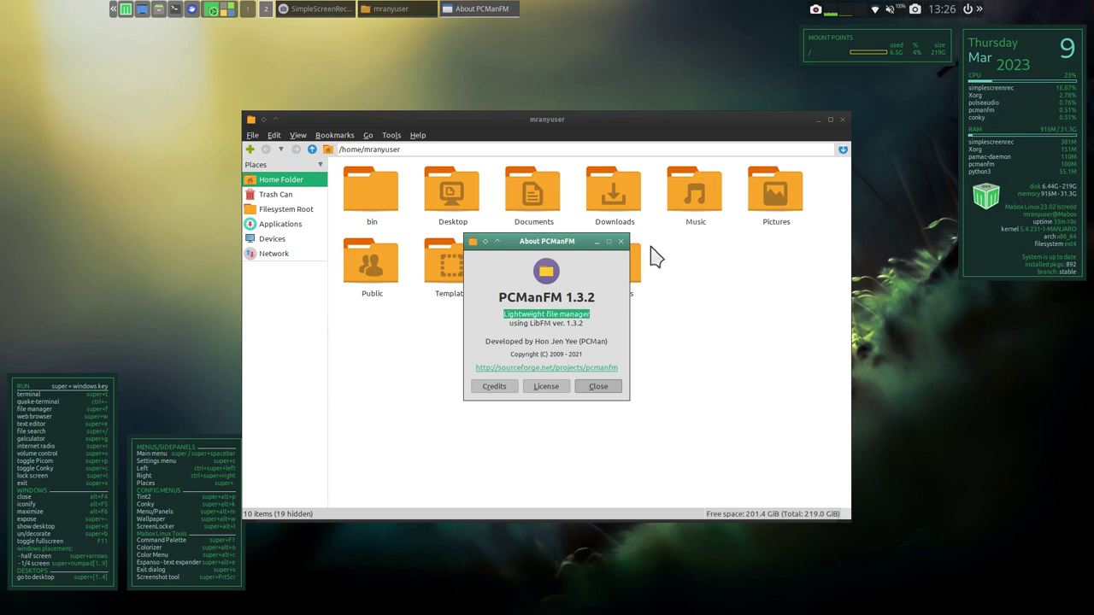
pyautogui.click(620, 243)
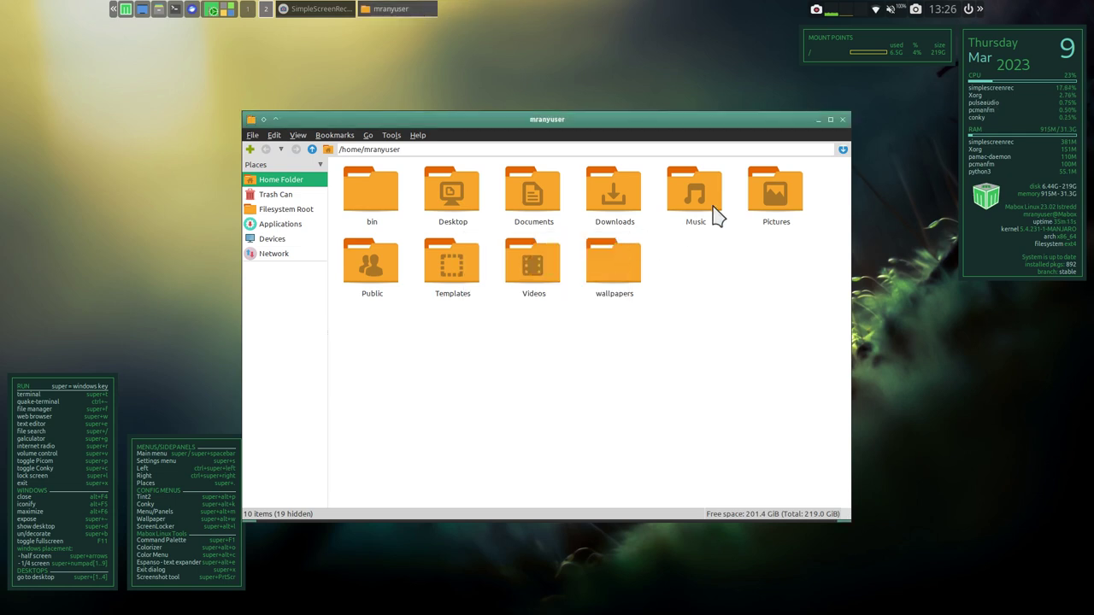
pyautogui.click(842, 119)
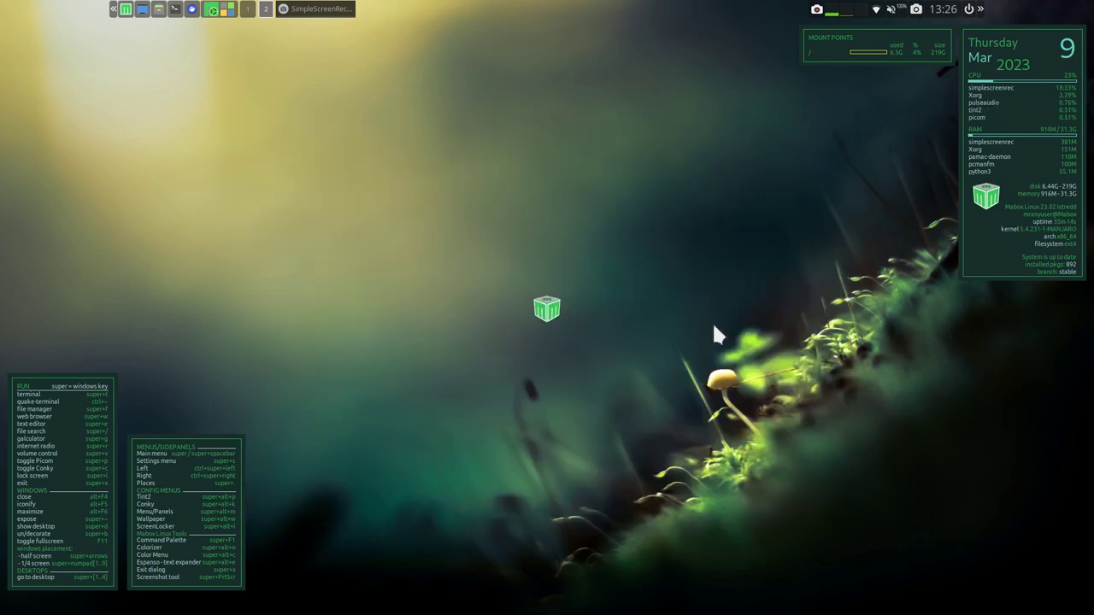